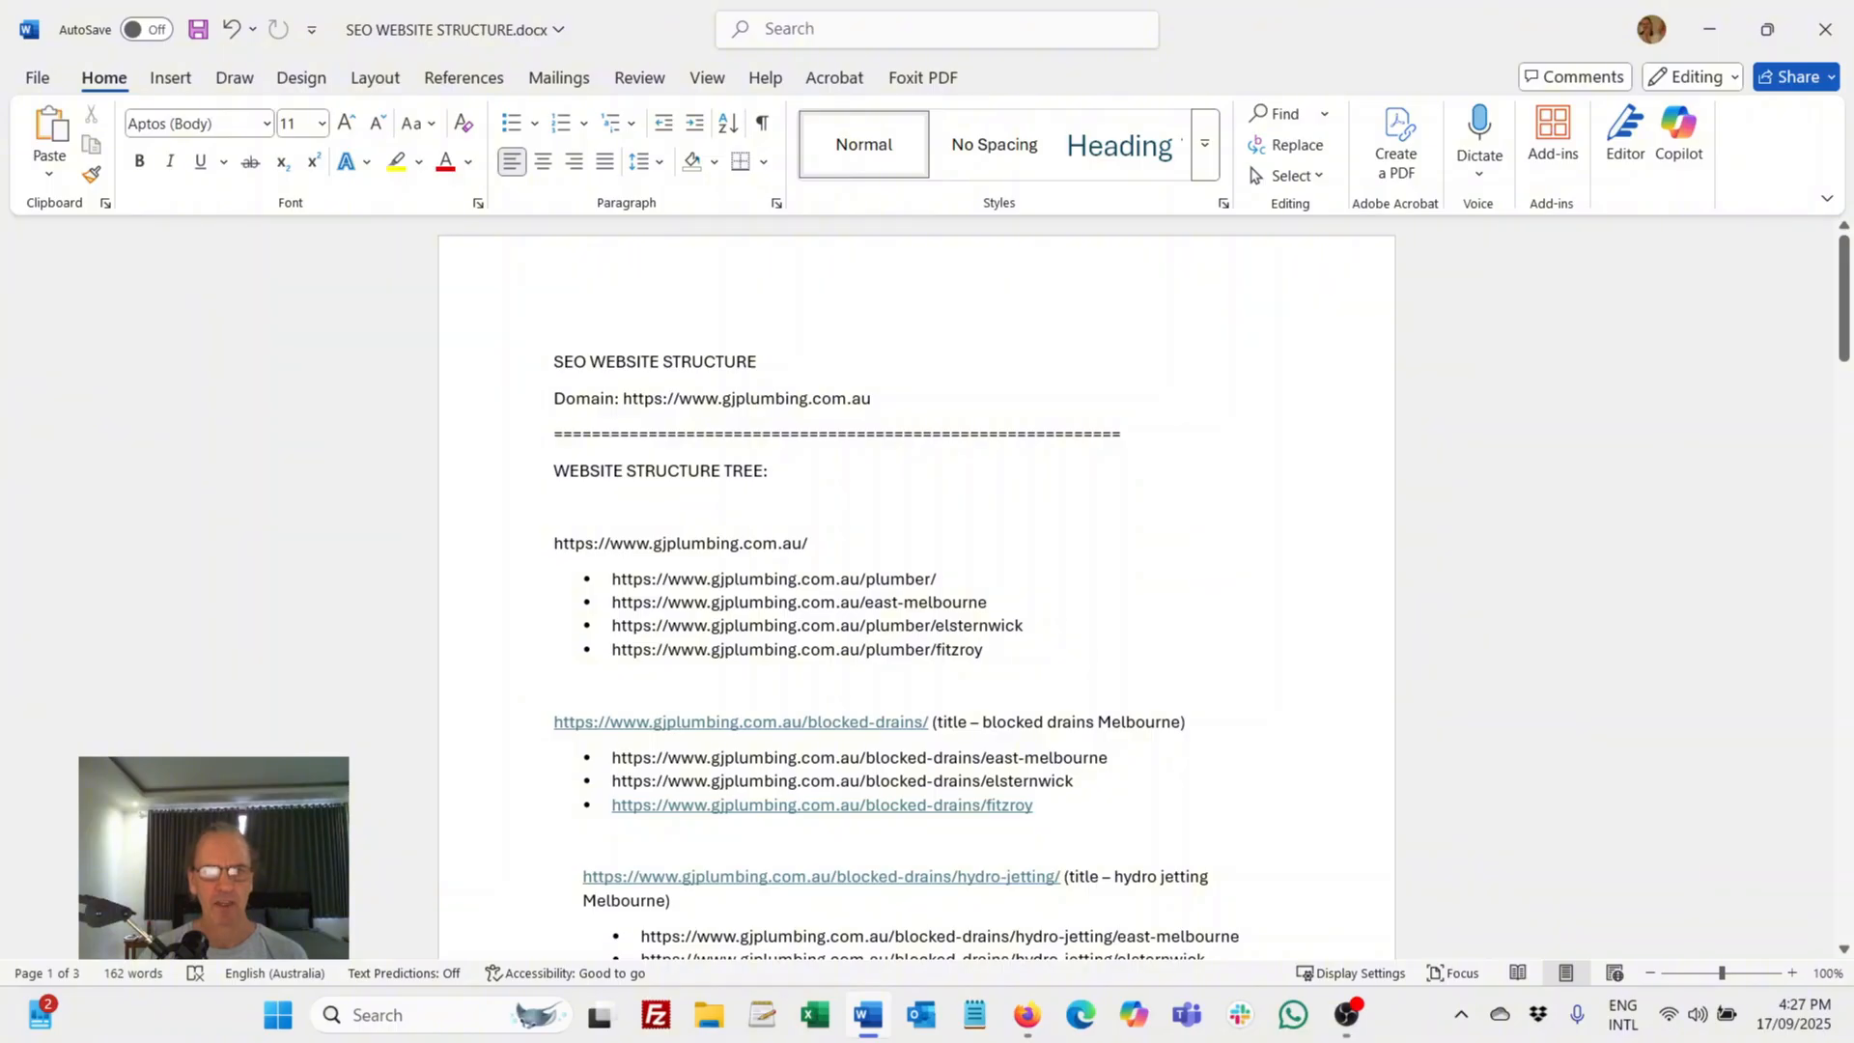
Step: Examine the website structure tree, from the plumber suburb pages through the blocked-drains pages and their service and suburb subpages
scroll(917, 579, down, 4)
scroll(917, 580, up, 1)
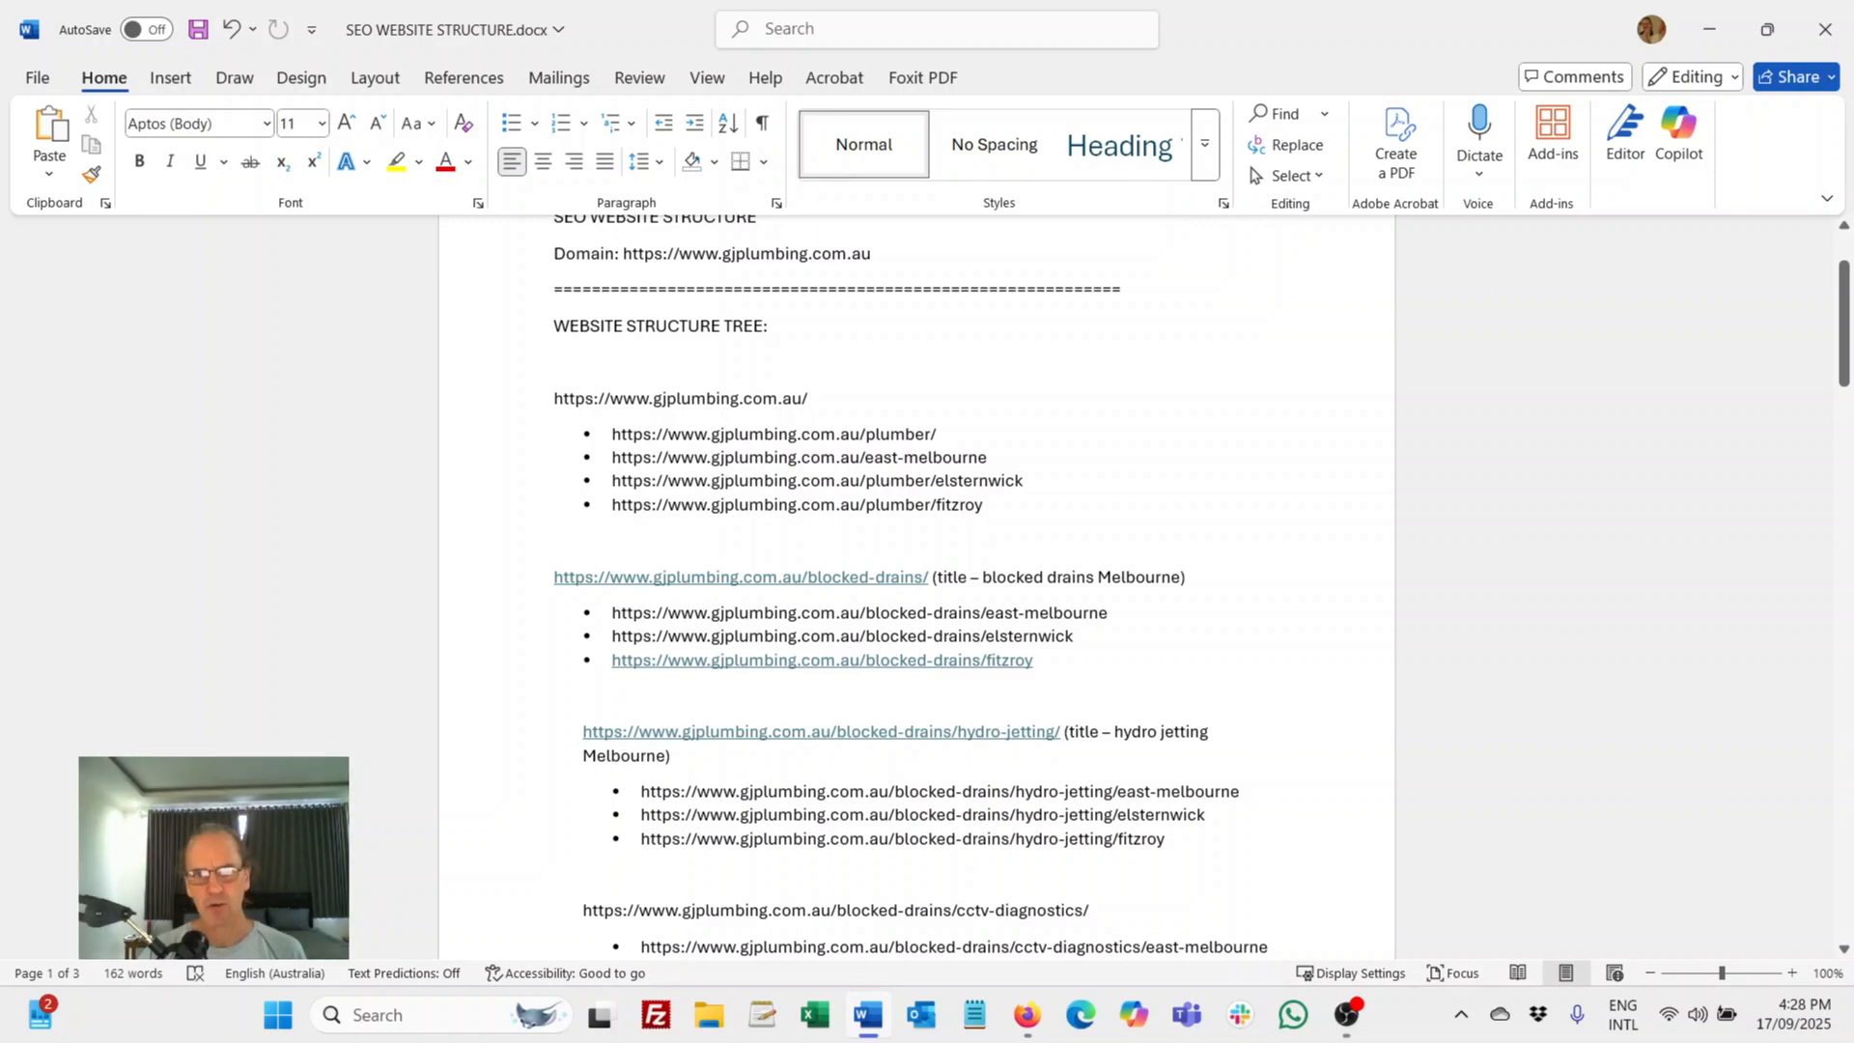
scroll(917, 588, down, 1)
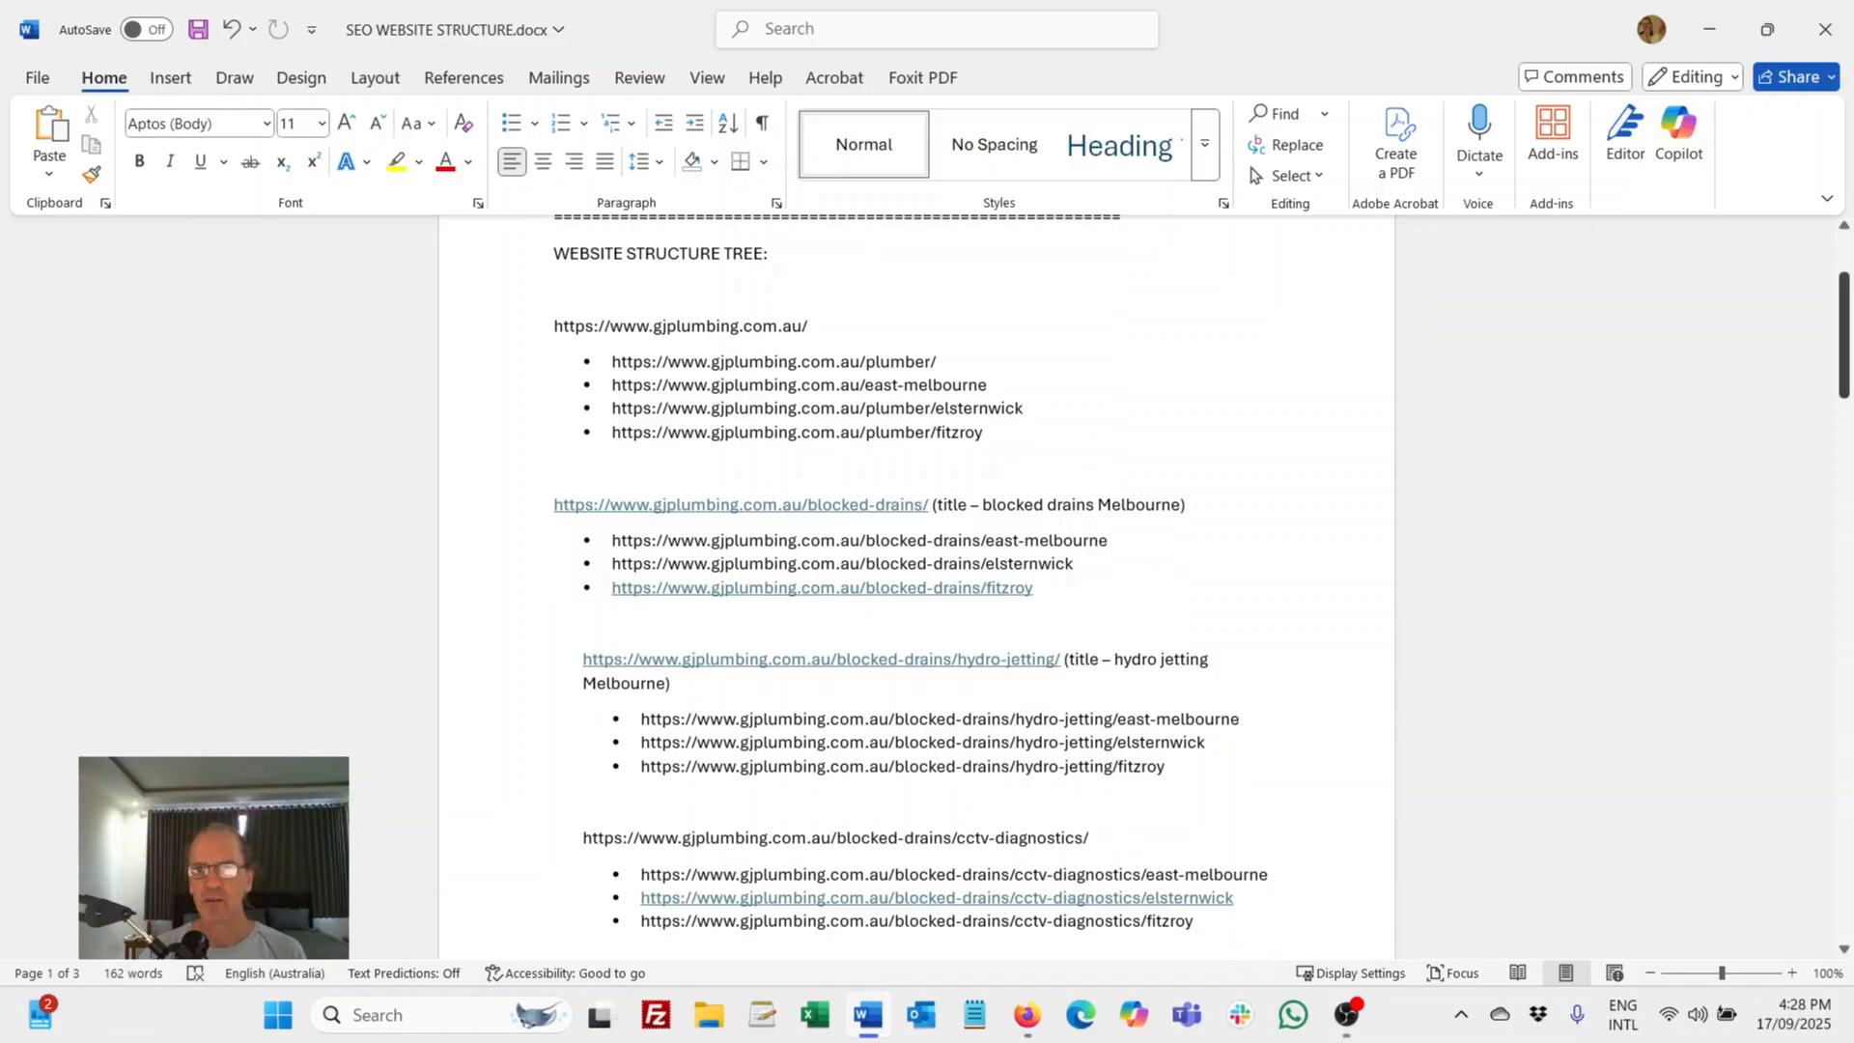
drag(1843, 346, 1843, 647)
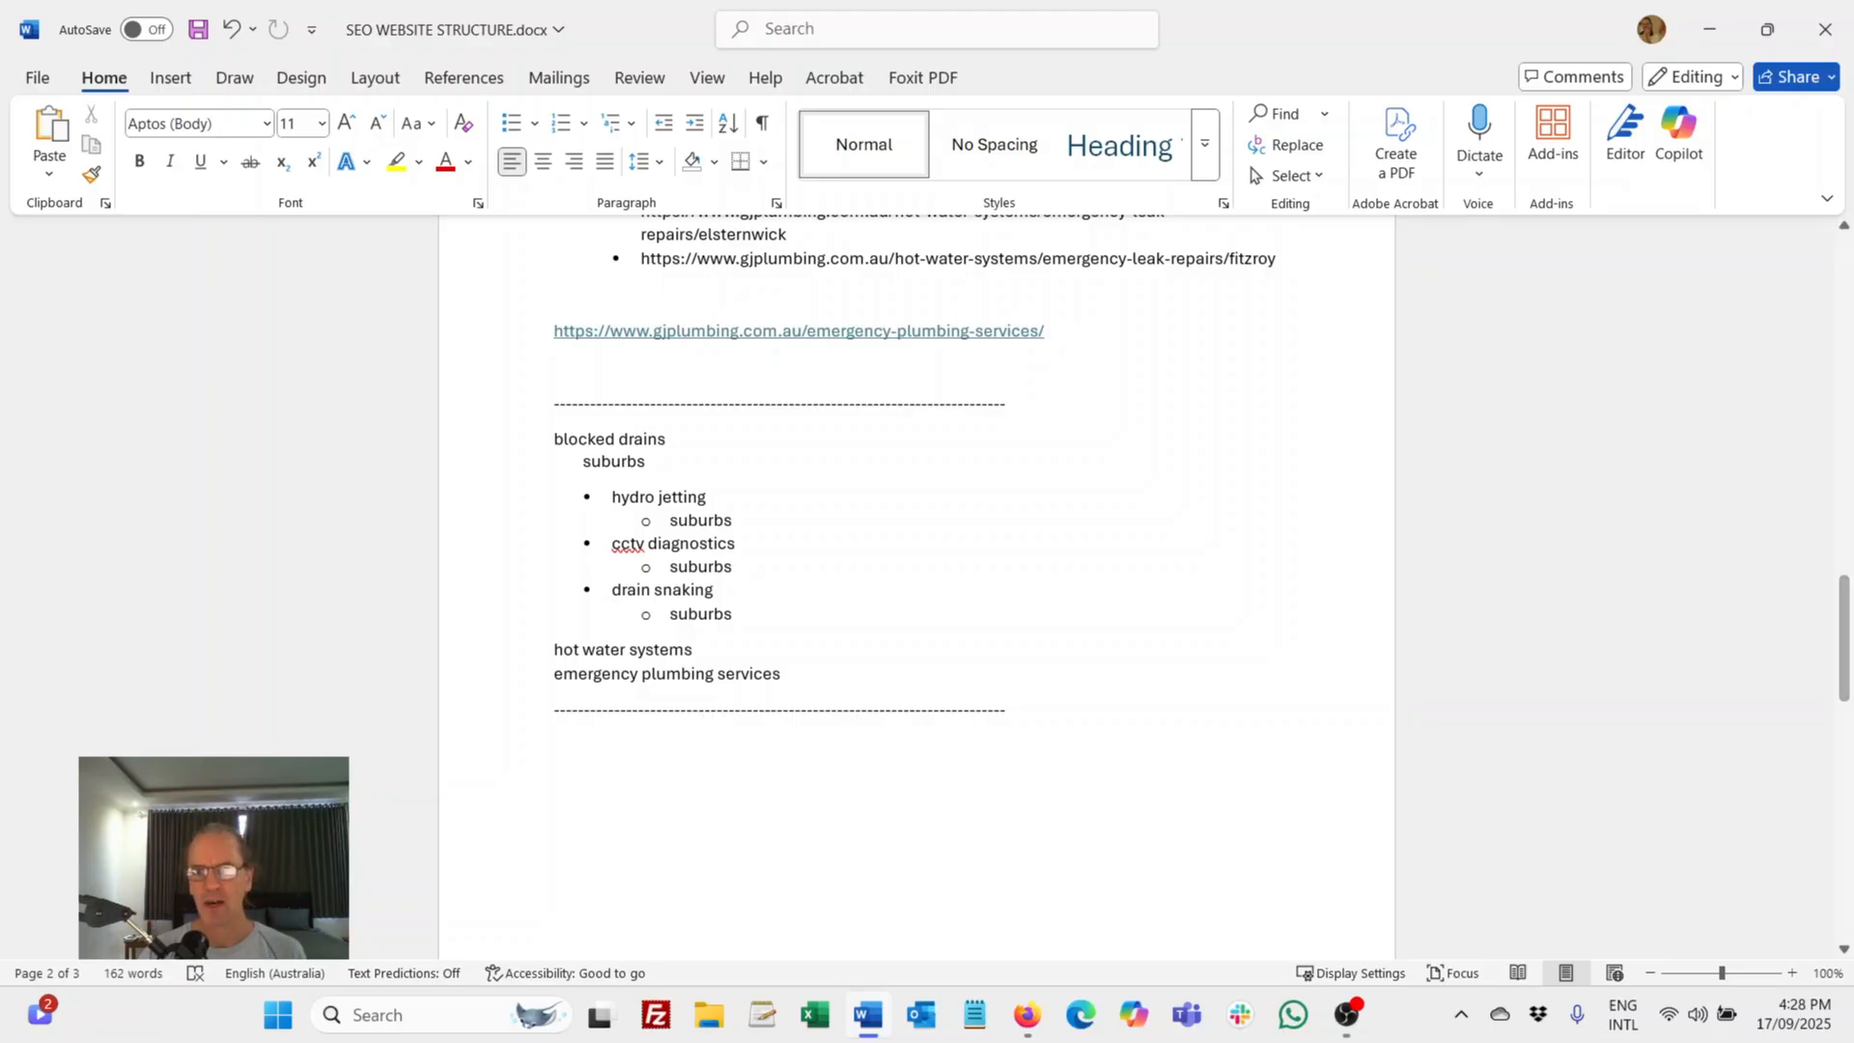
drag(1844, 667, 1844, 323)
scroll(918, 580, down, 3)
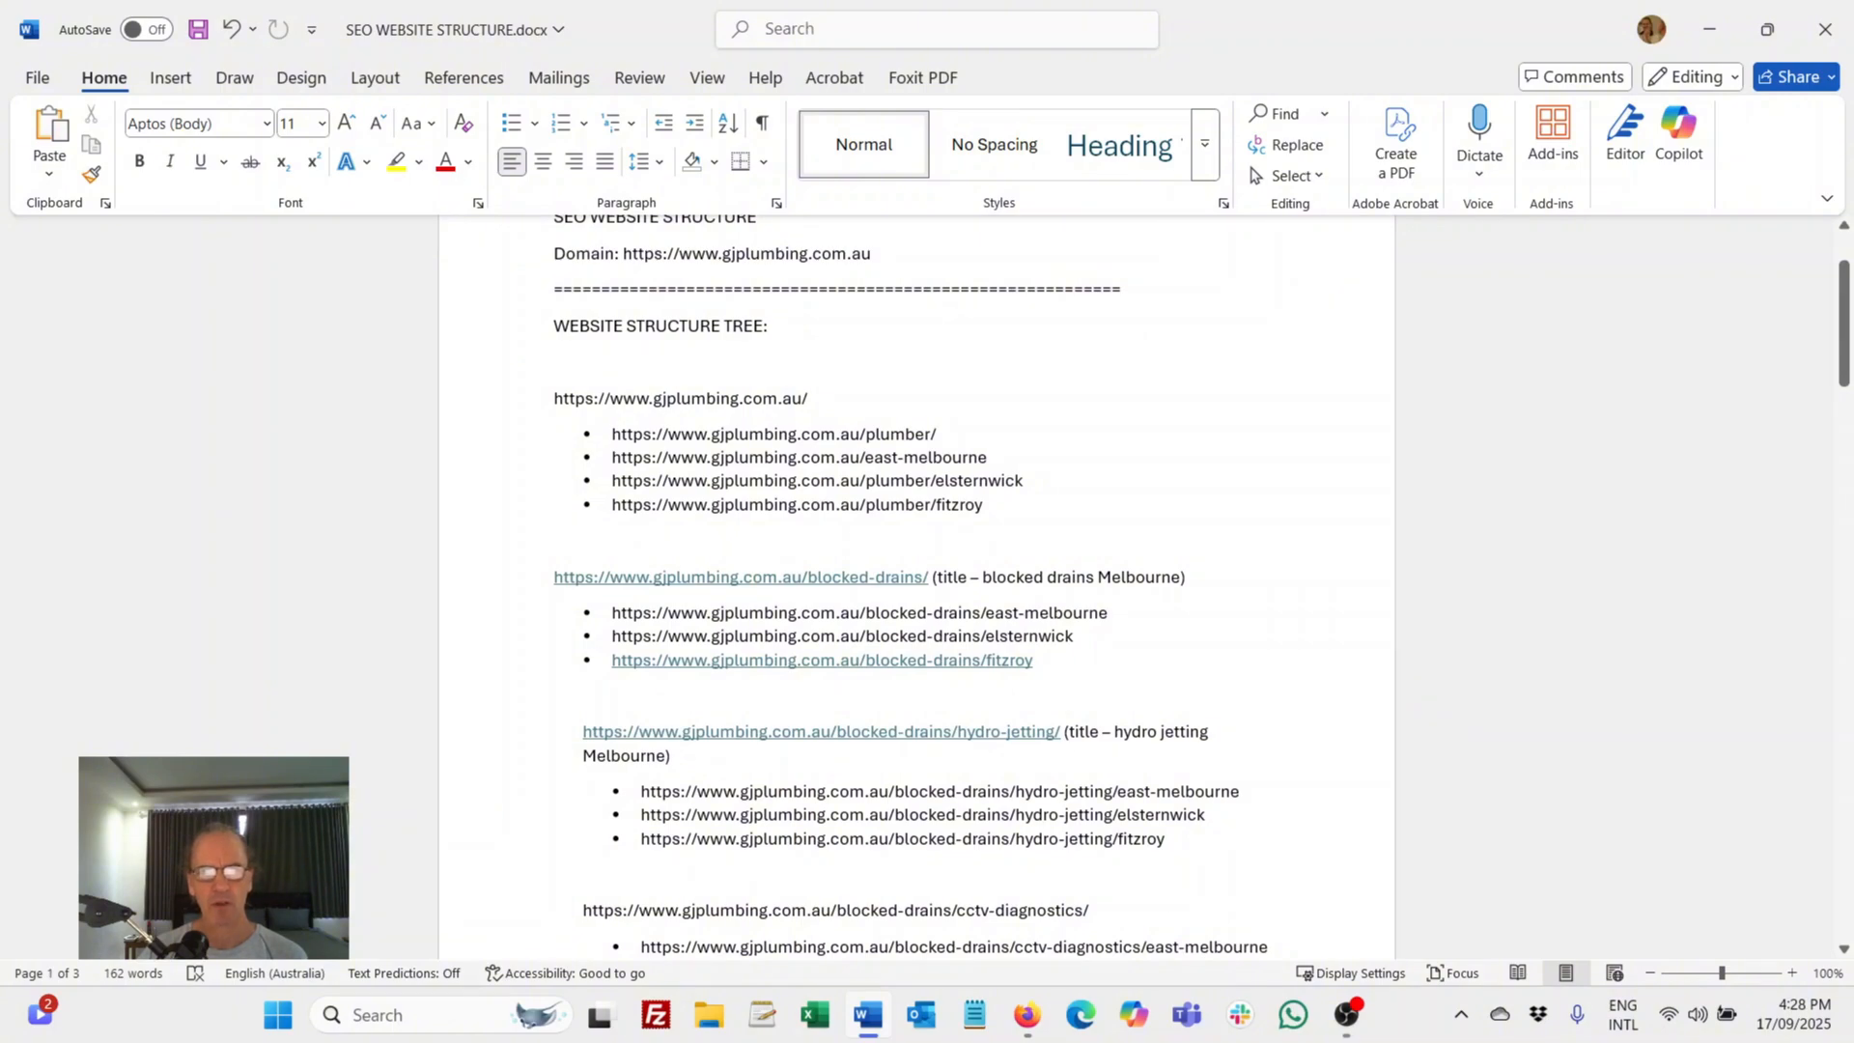
scroll(966, 579, down, 2)
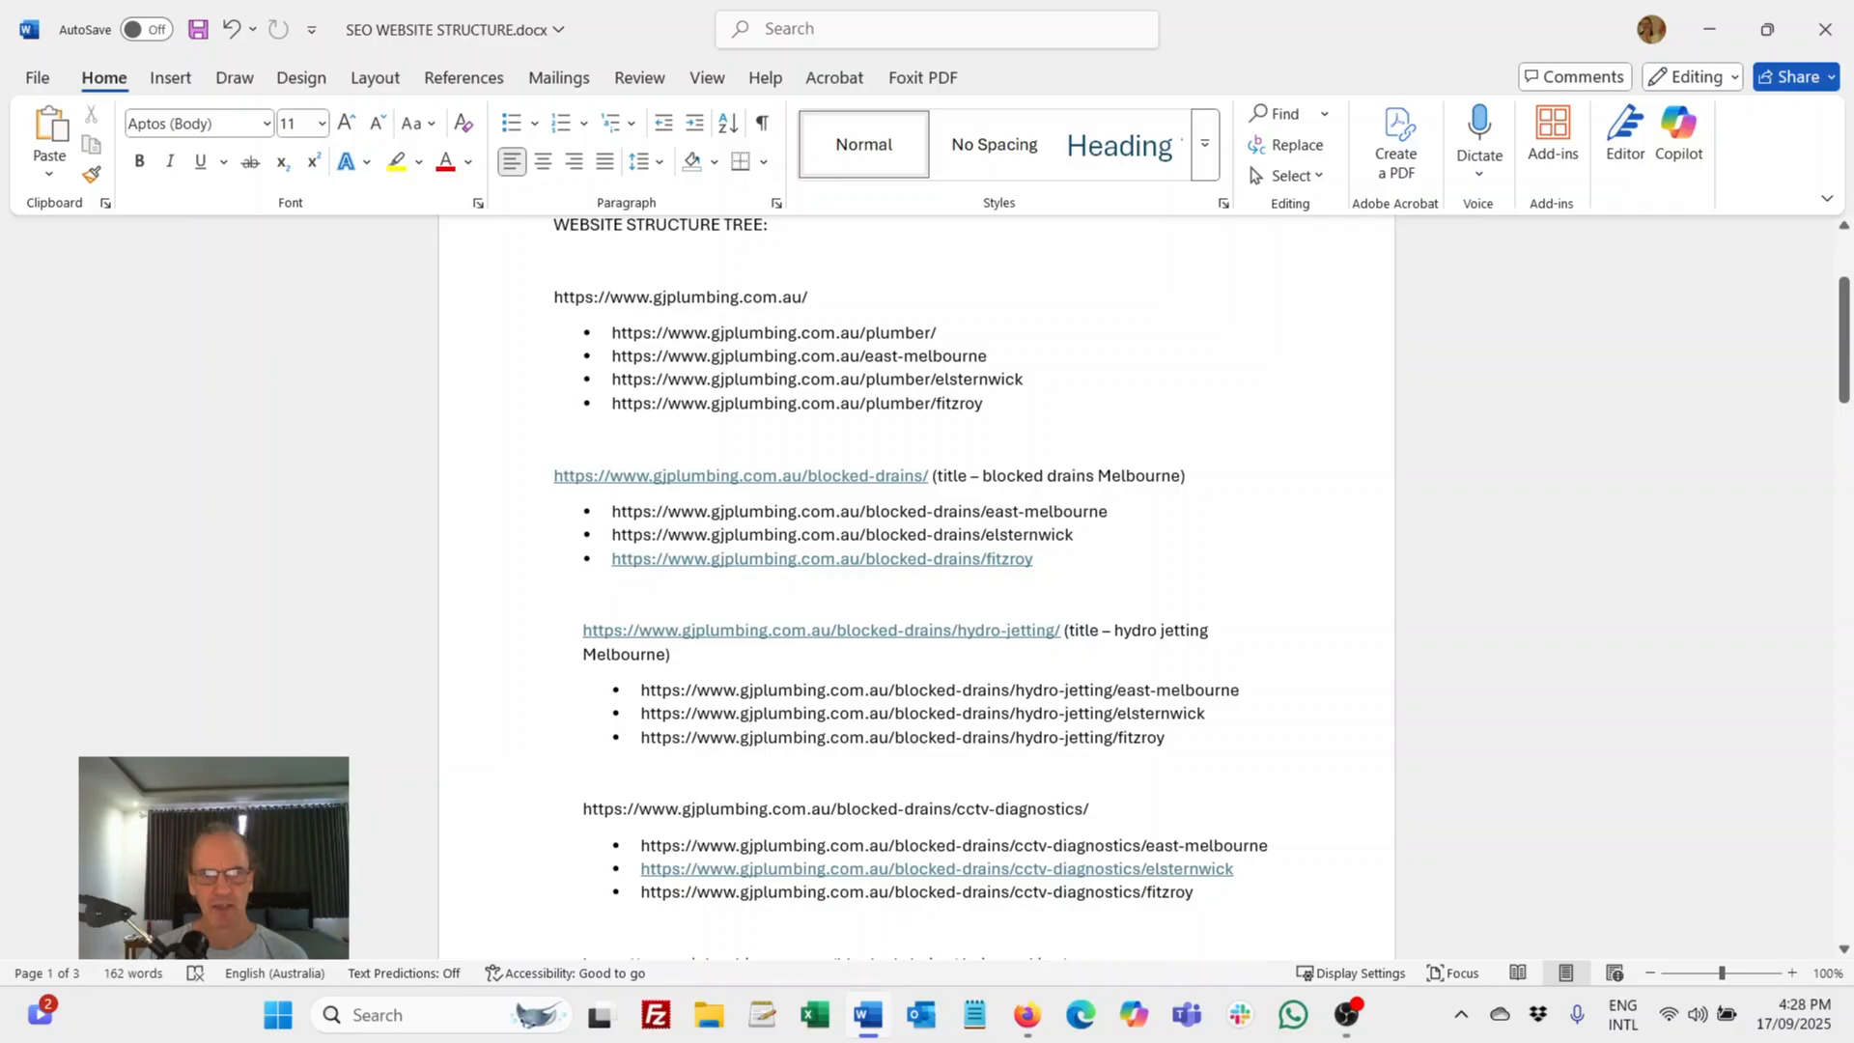
scroll(965, 579, down, 2)
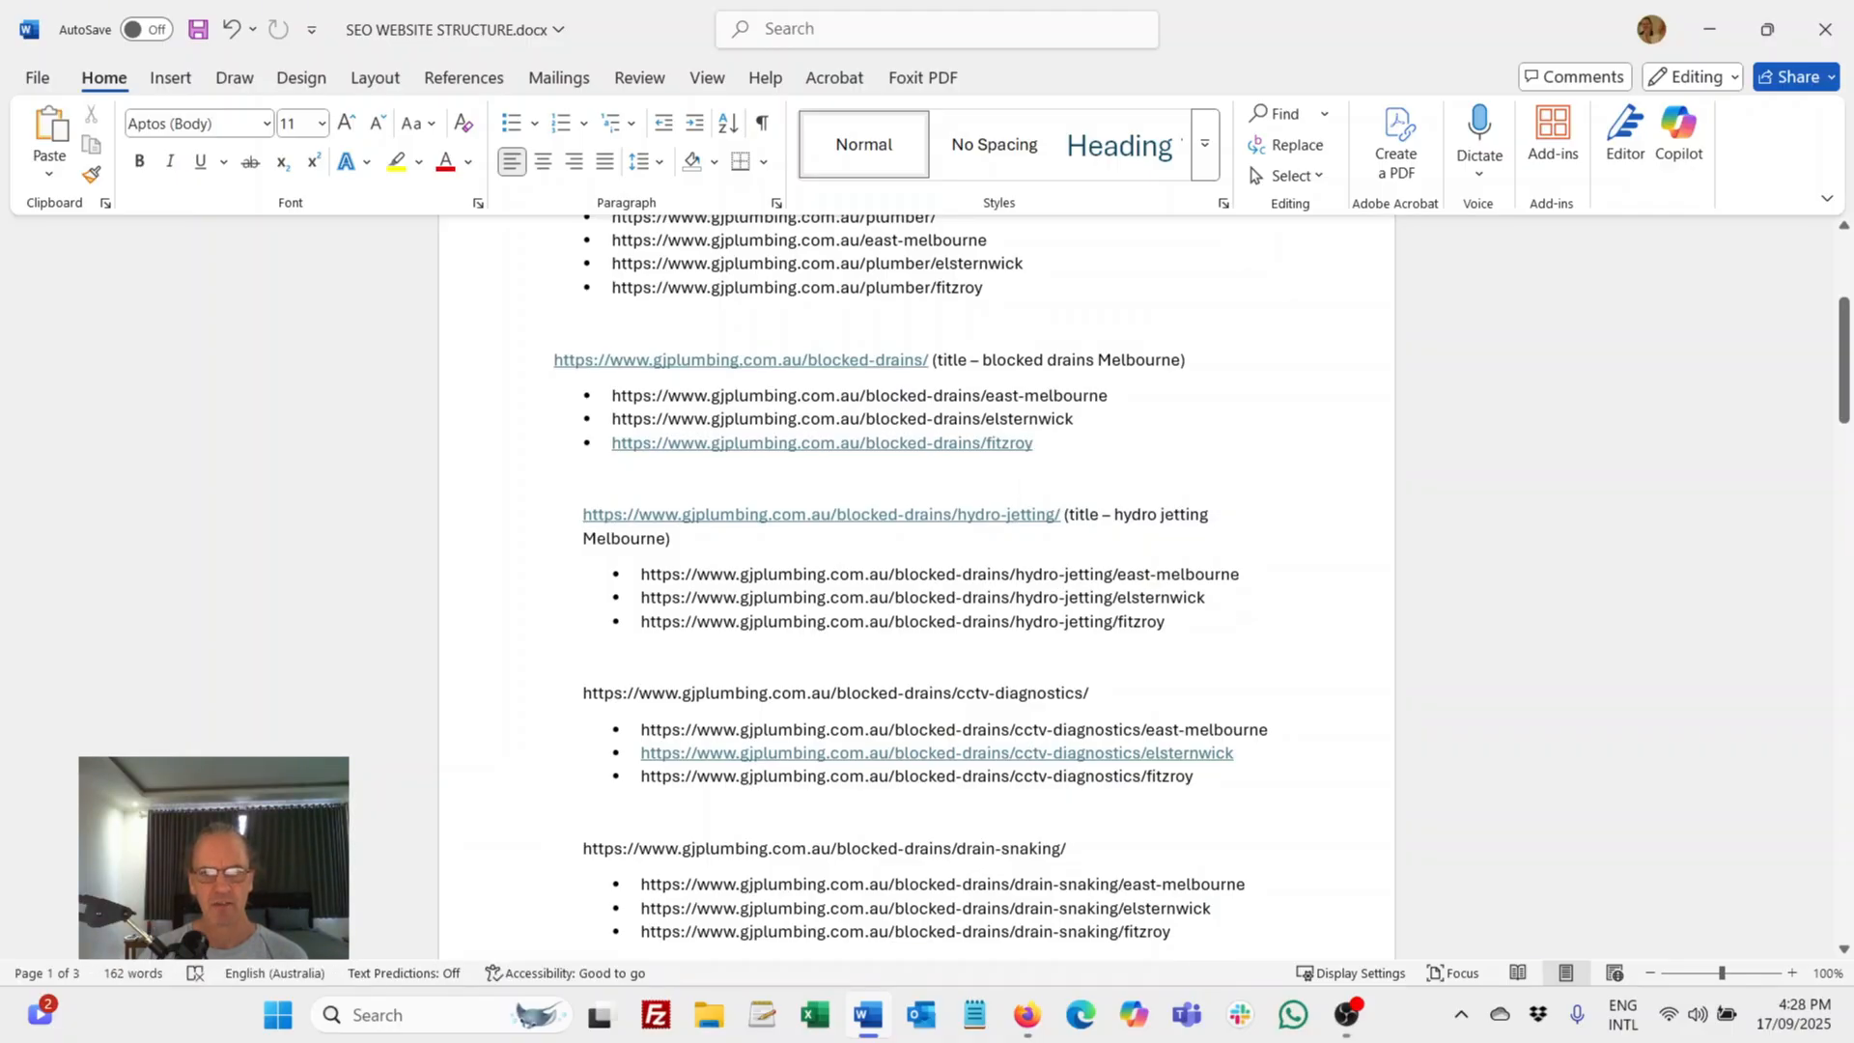
scroll(965, 579, down, 3)
scroll(965, 579, up, 1)
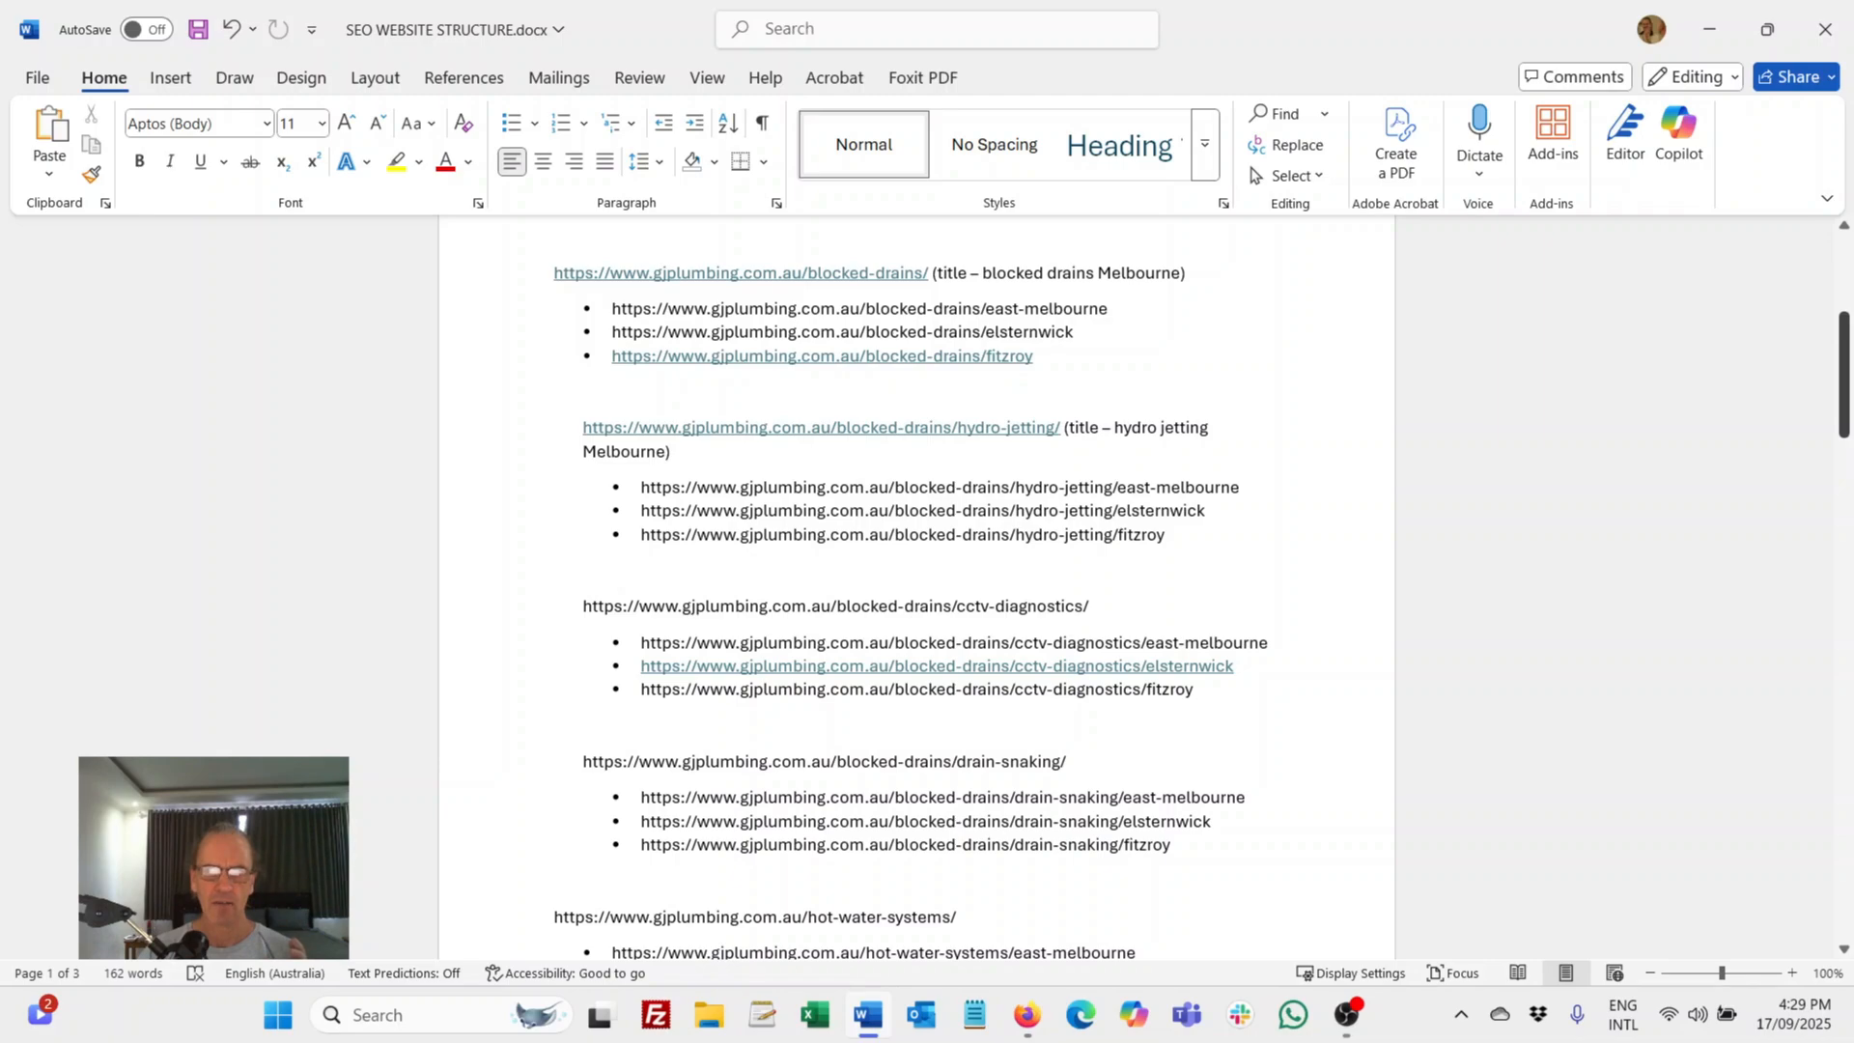
drag(1844, 386, 1843, 386)
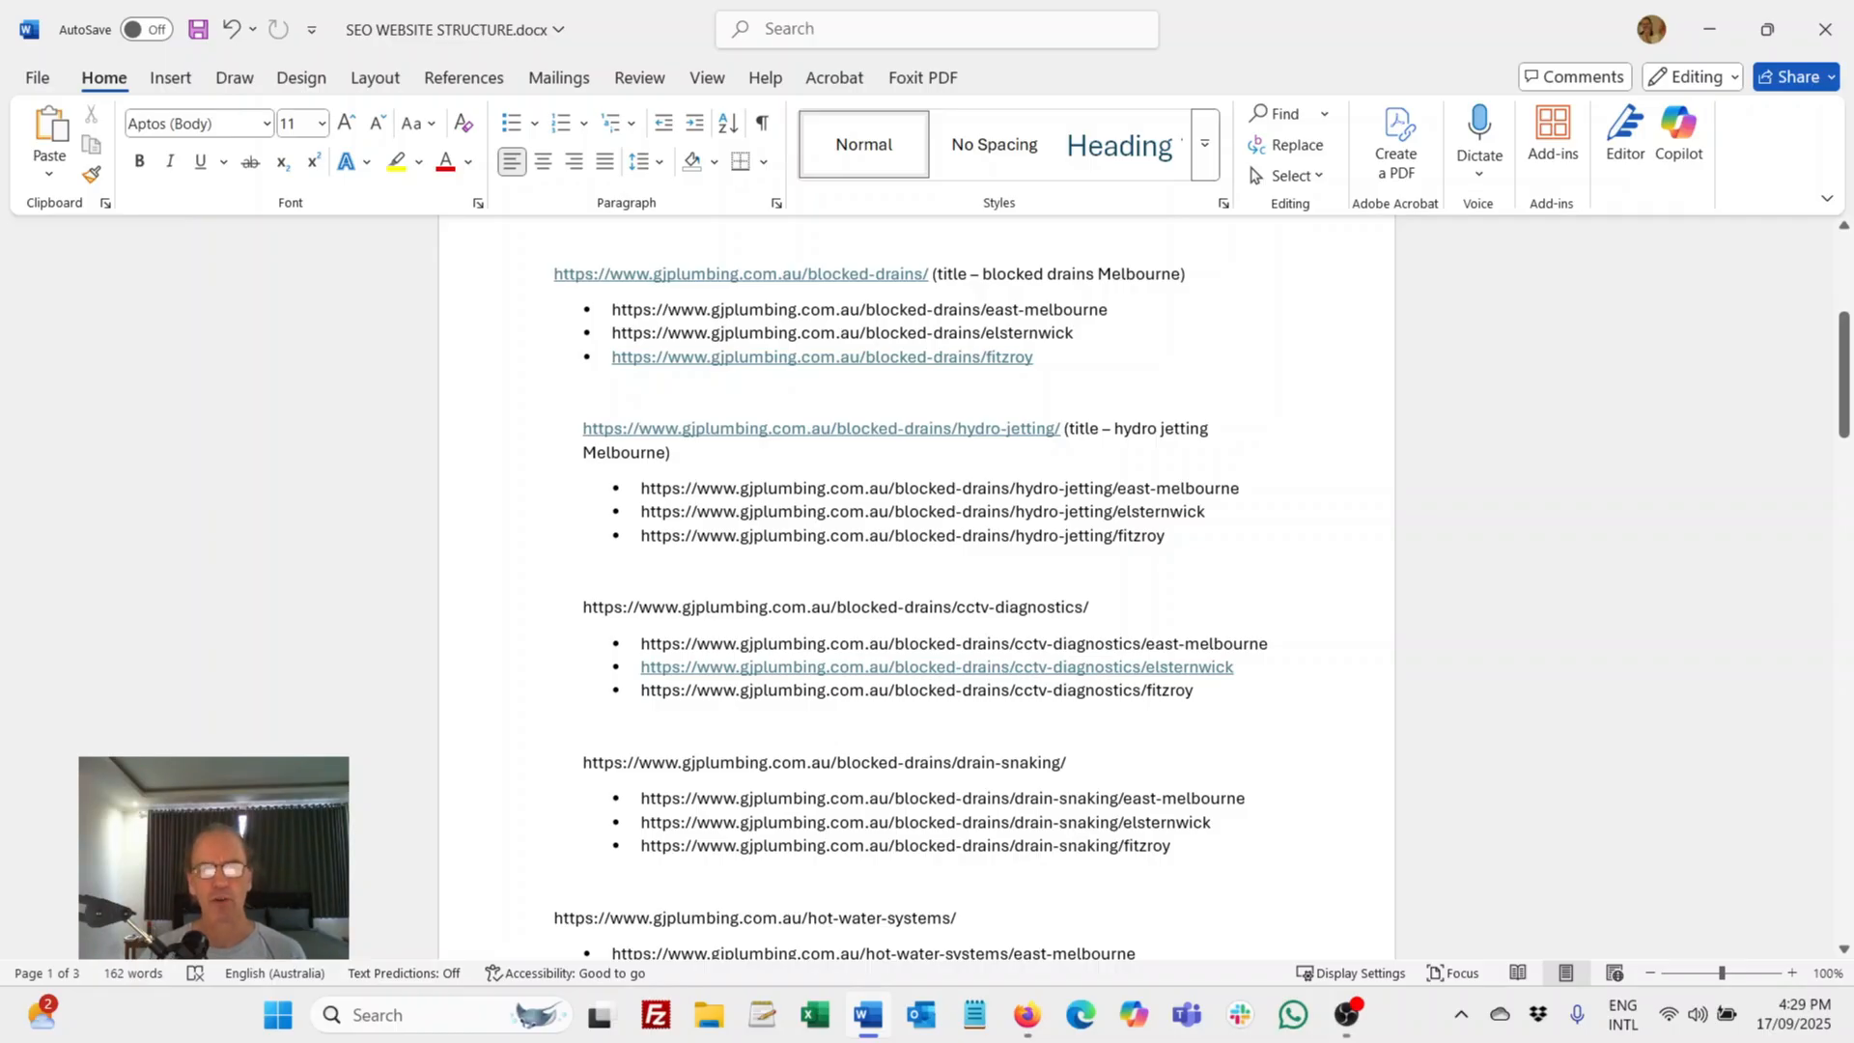
Step: Change the Index page title on the document's last page to "Plumber Melbourne"
scroll(917, 589, down, 20)
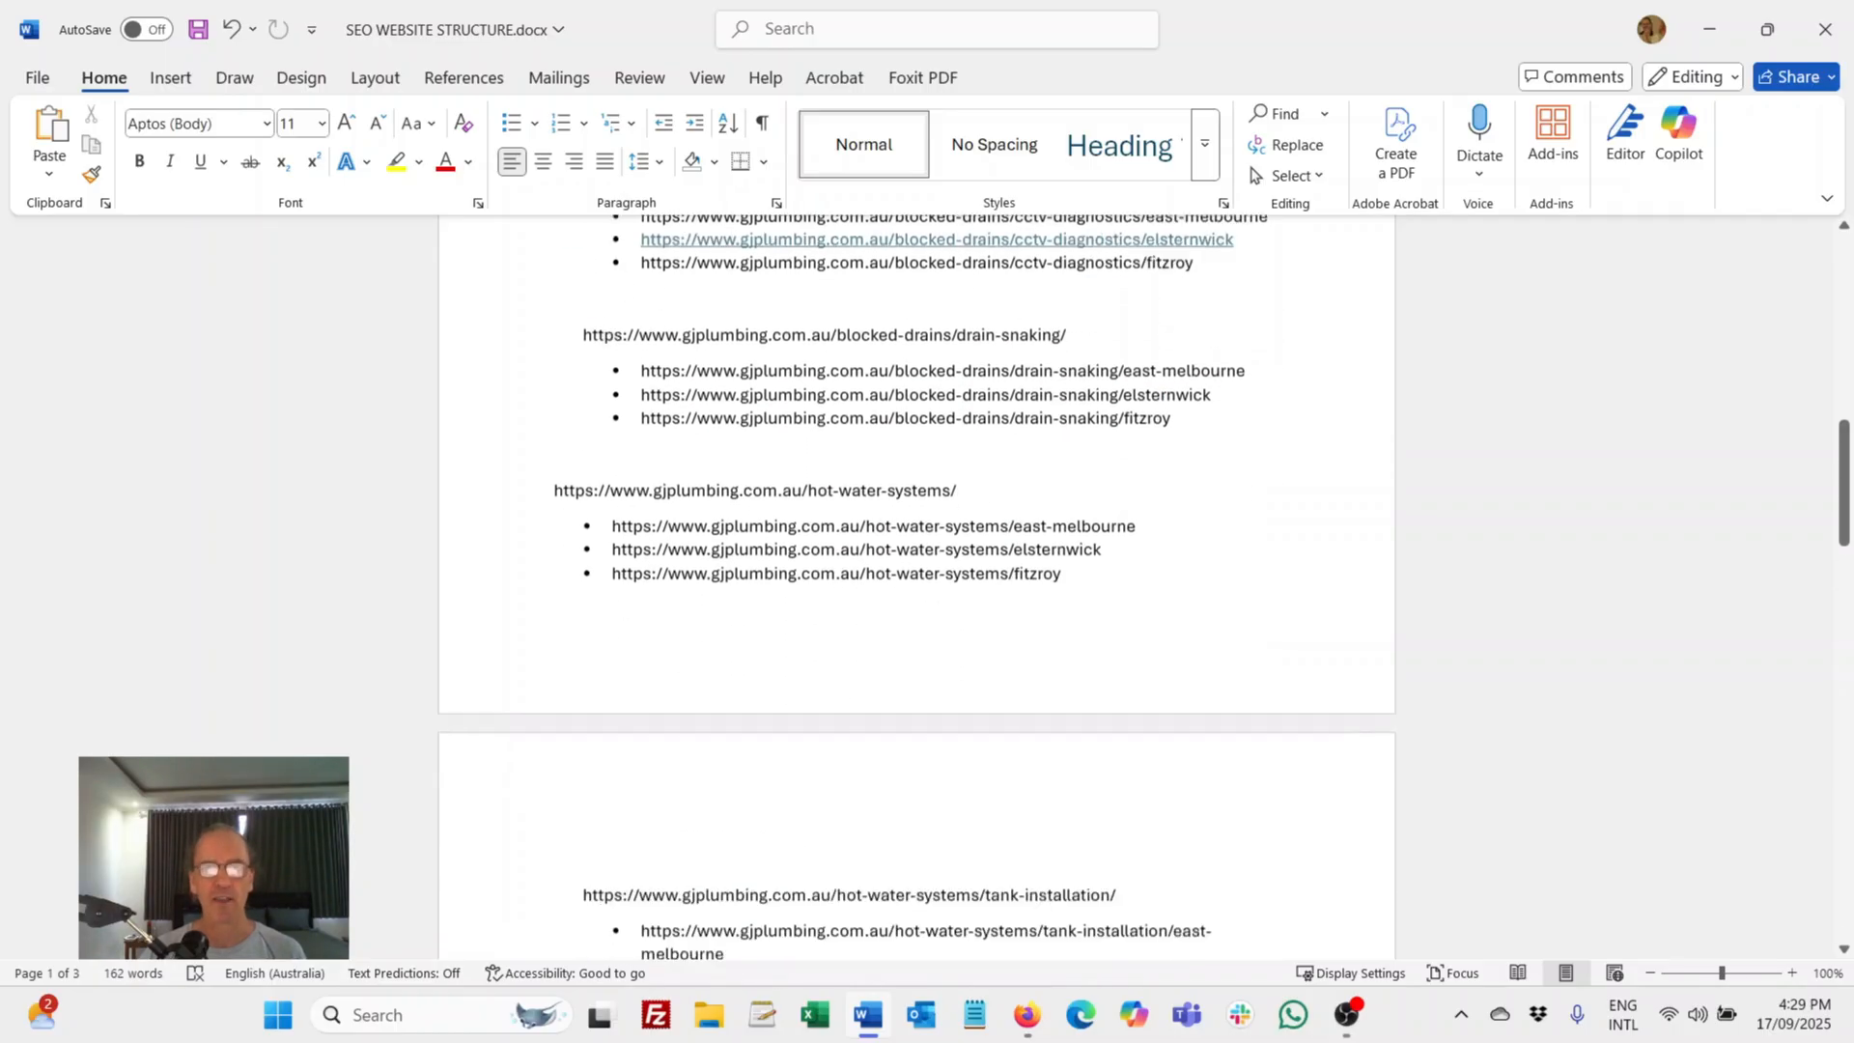
scroll(917, 588, down, 12)
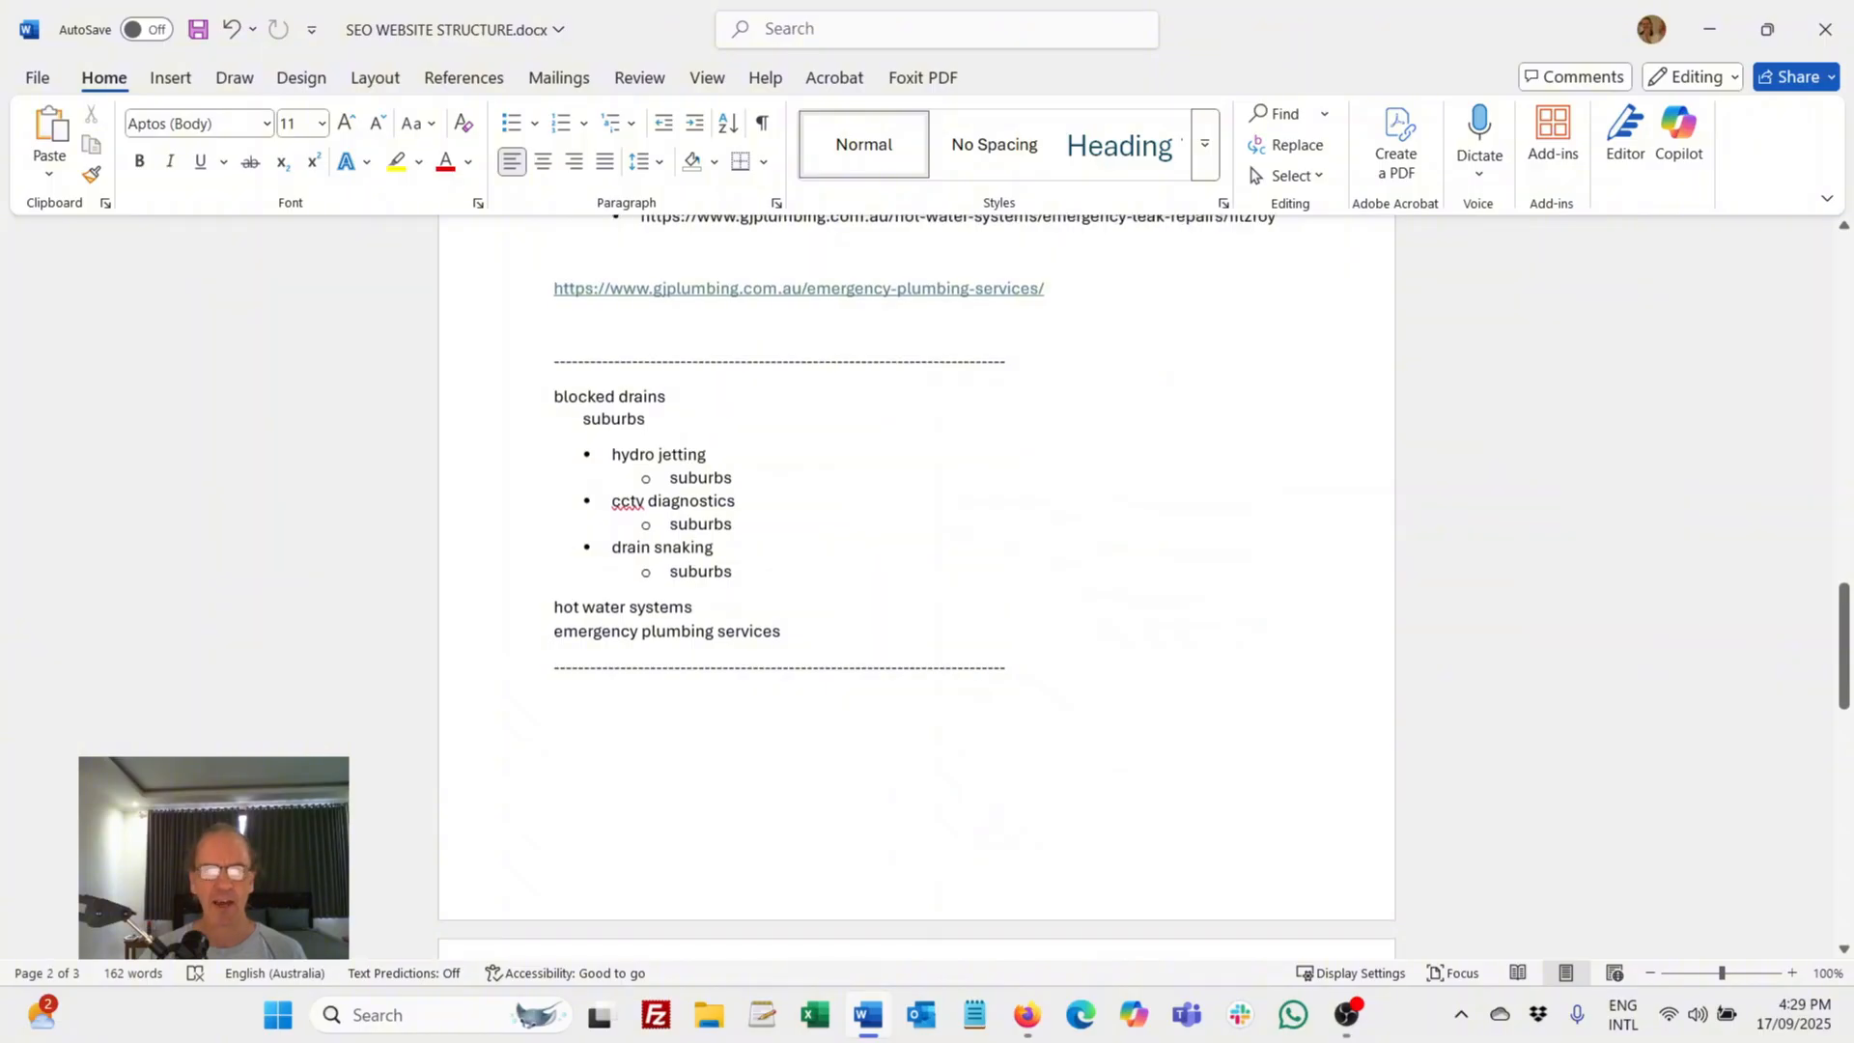
scroll(918, 589, down, 6)
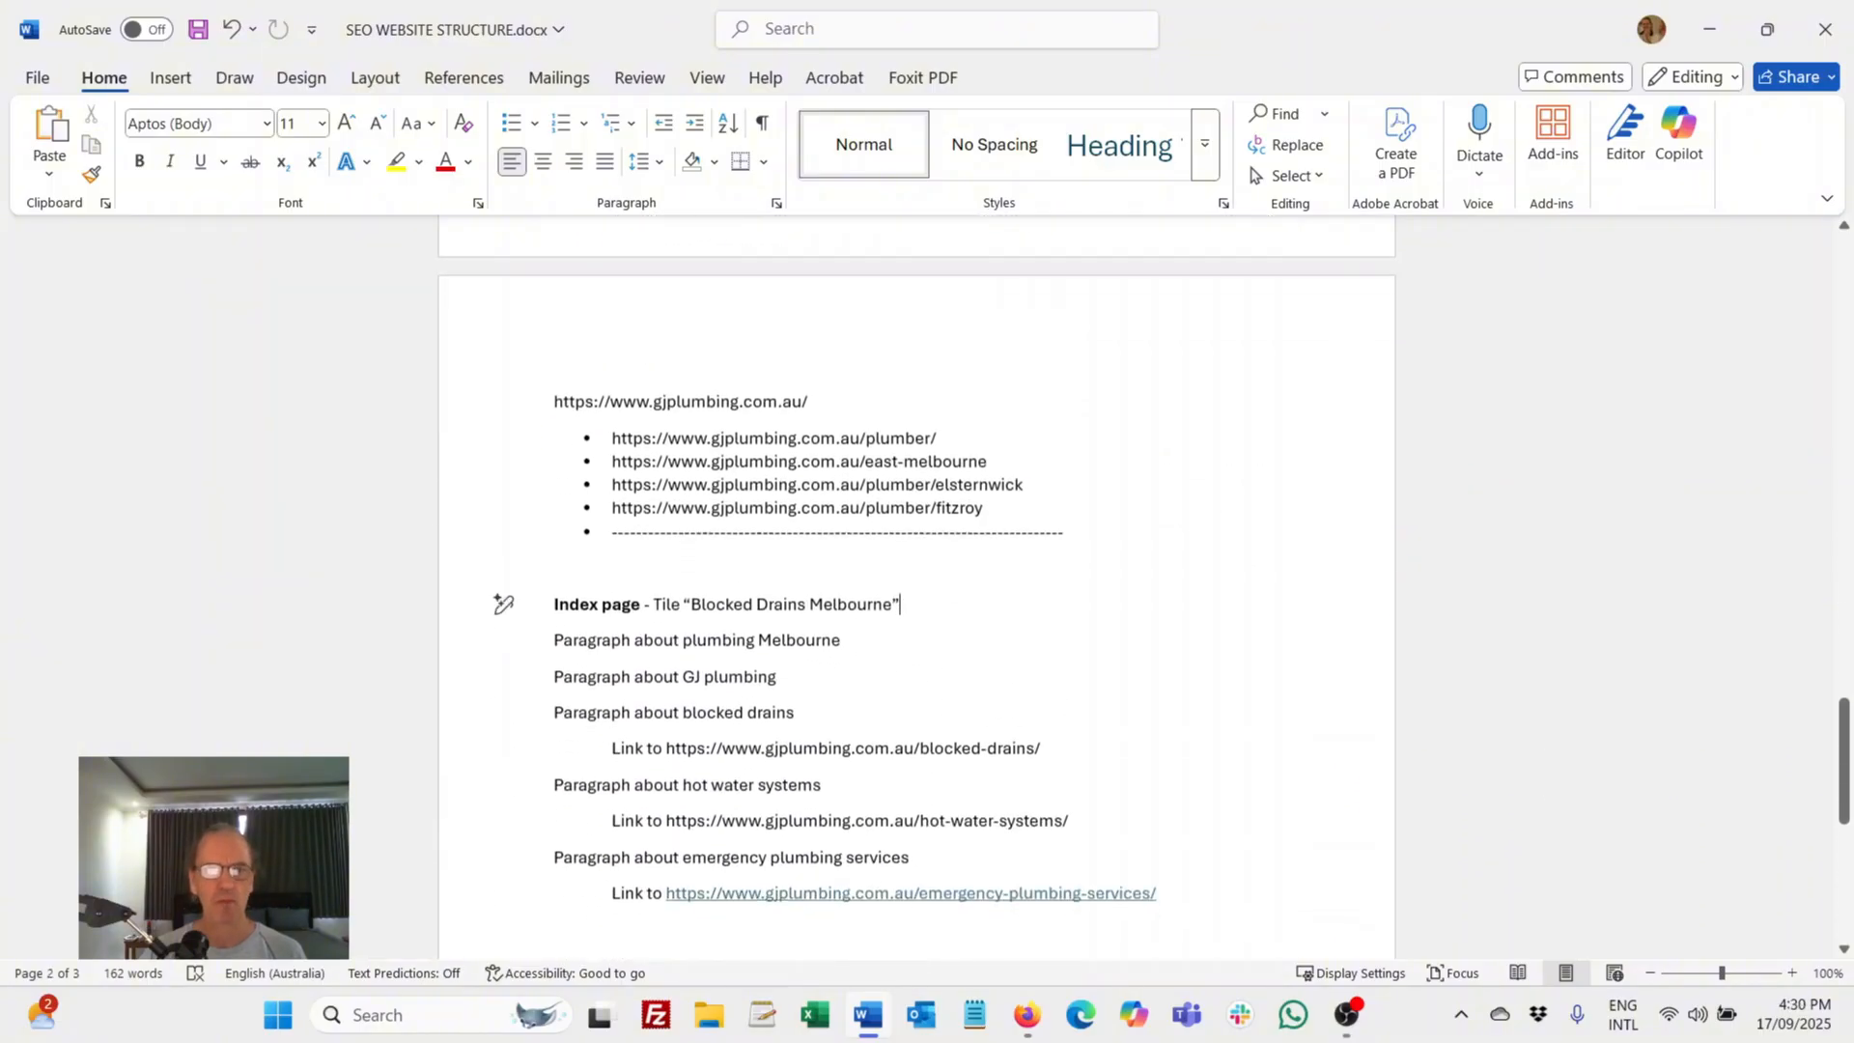
scroll(918, 589, down, 1)
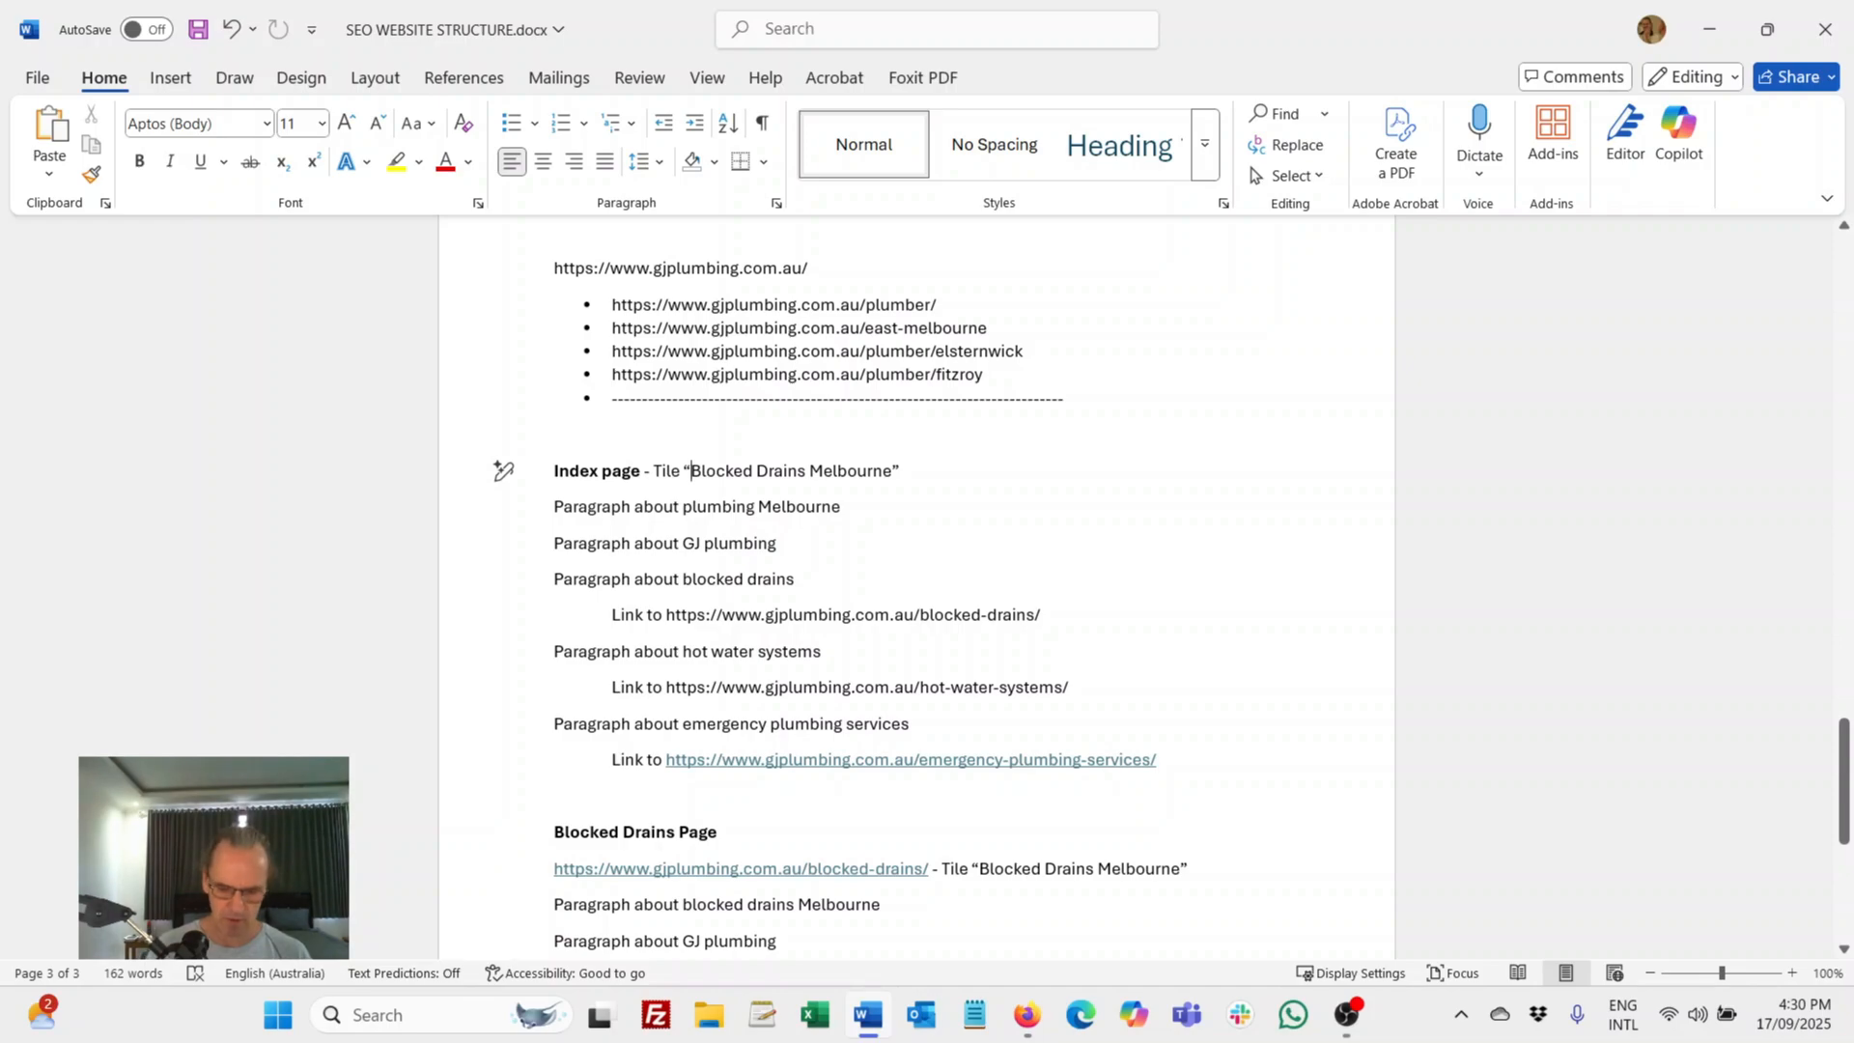
text(Plumber)
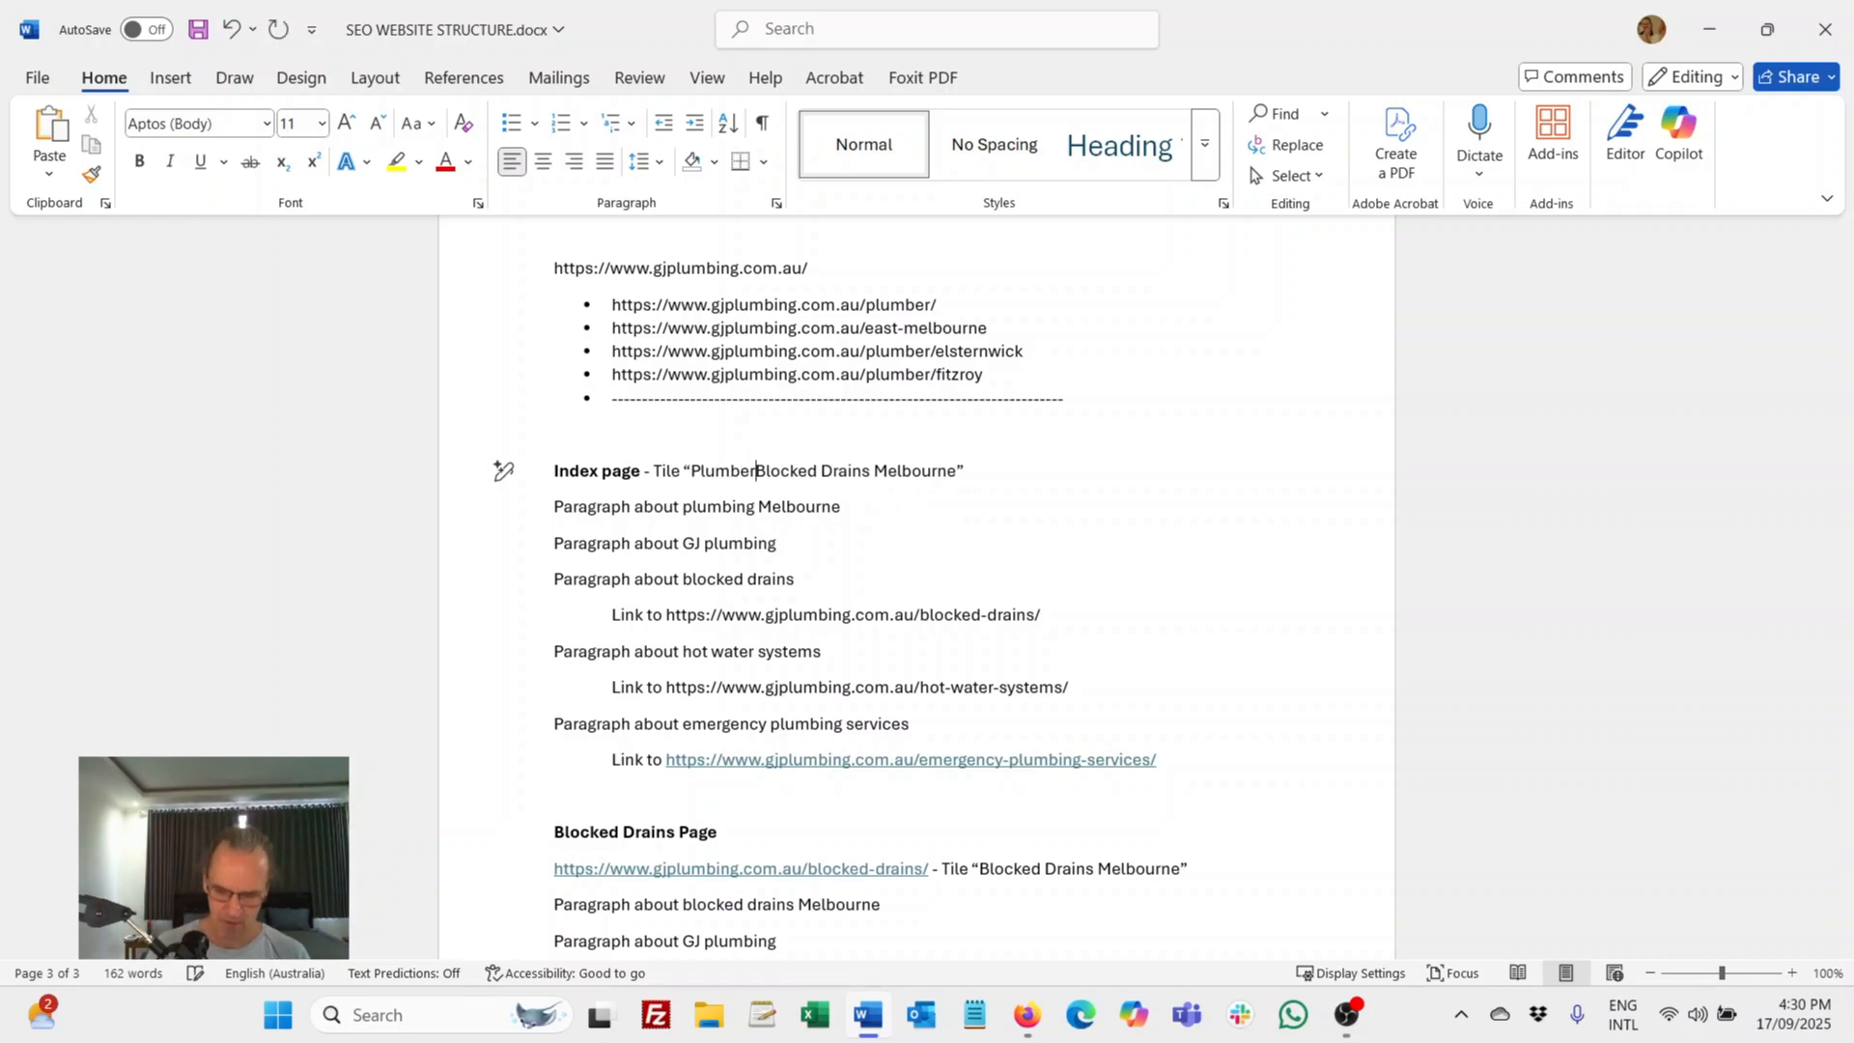
key(Delete)
key(Delete)
key(Delete)
key(Delete)
key(Delete)
key(Delete)
key(Delete)
key(Delete)
key(Delete)
key(Delete)
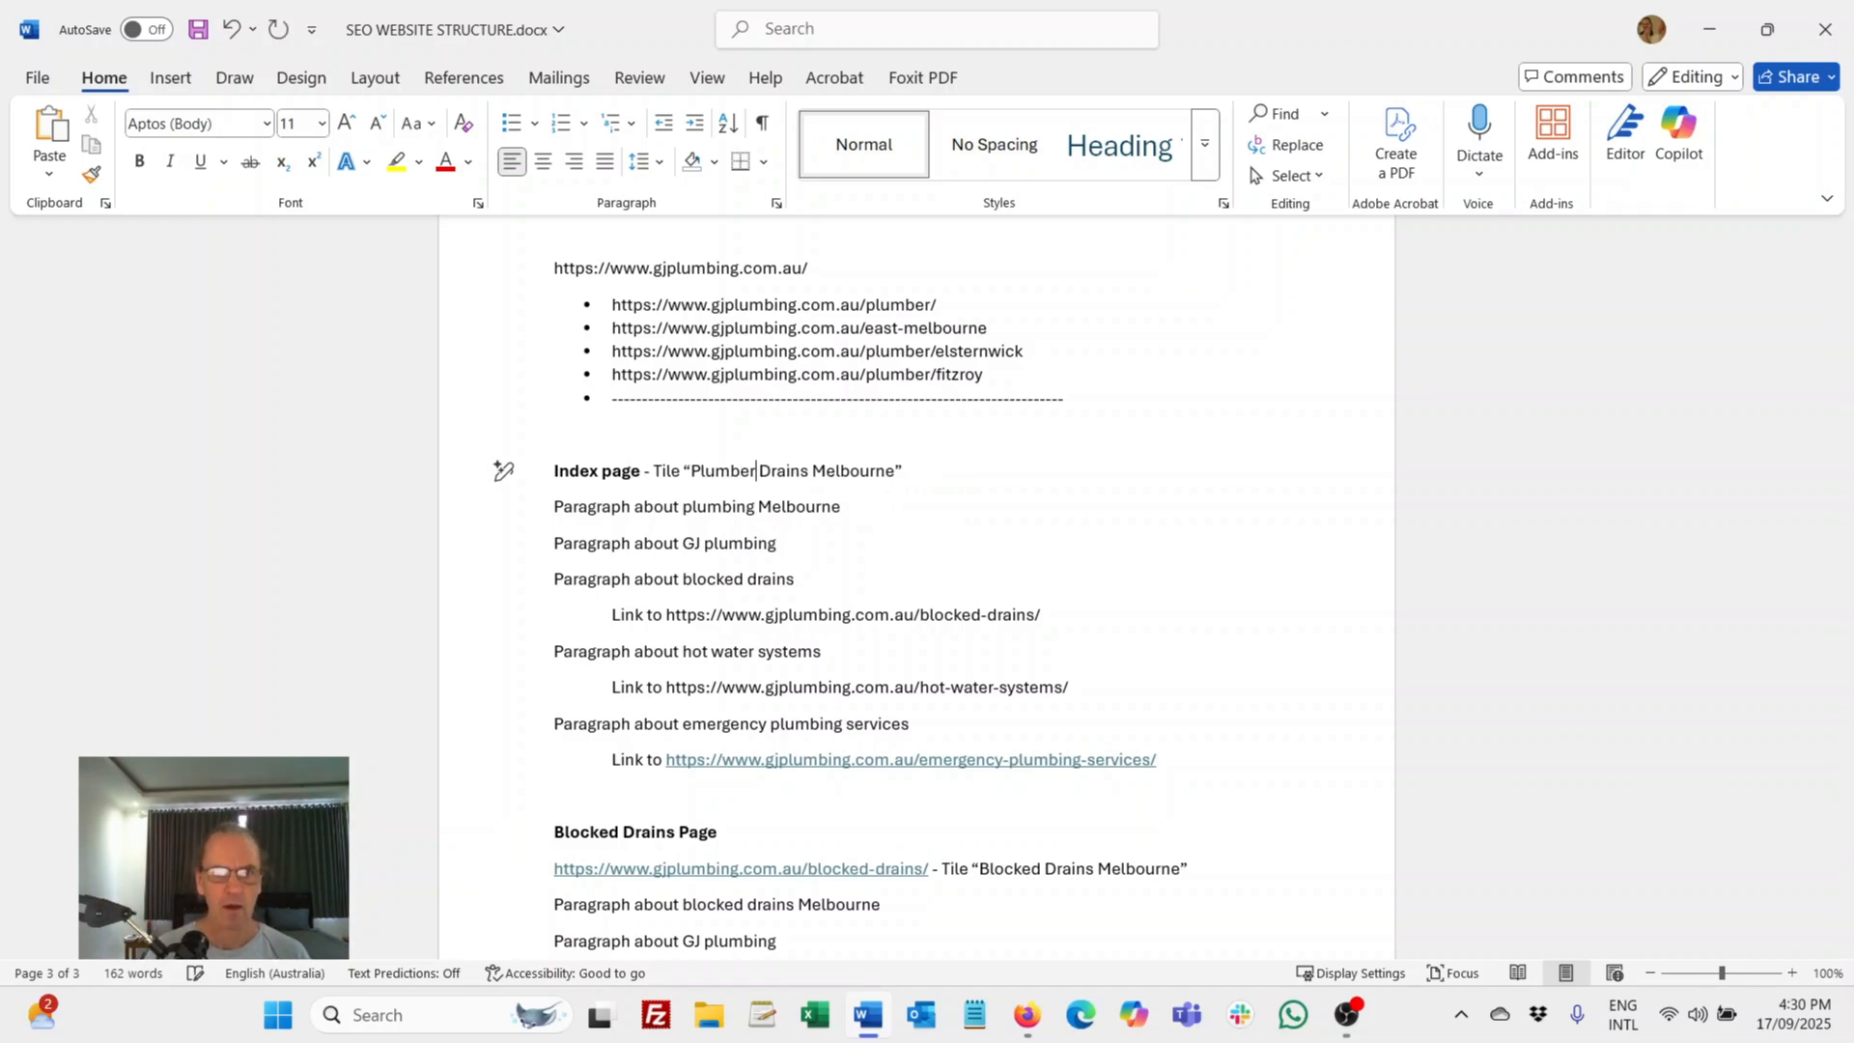
key(Delete)
key(Delete)
key(Delete)
key(Delete)
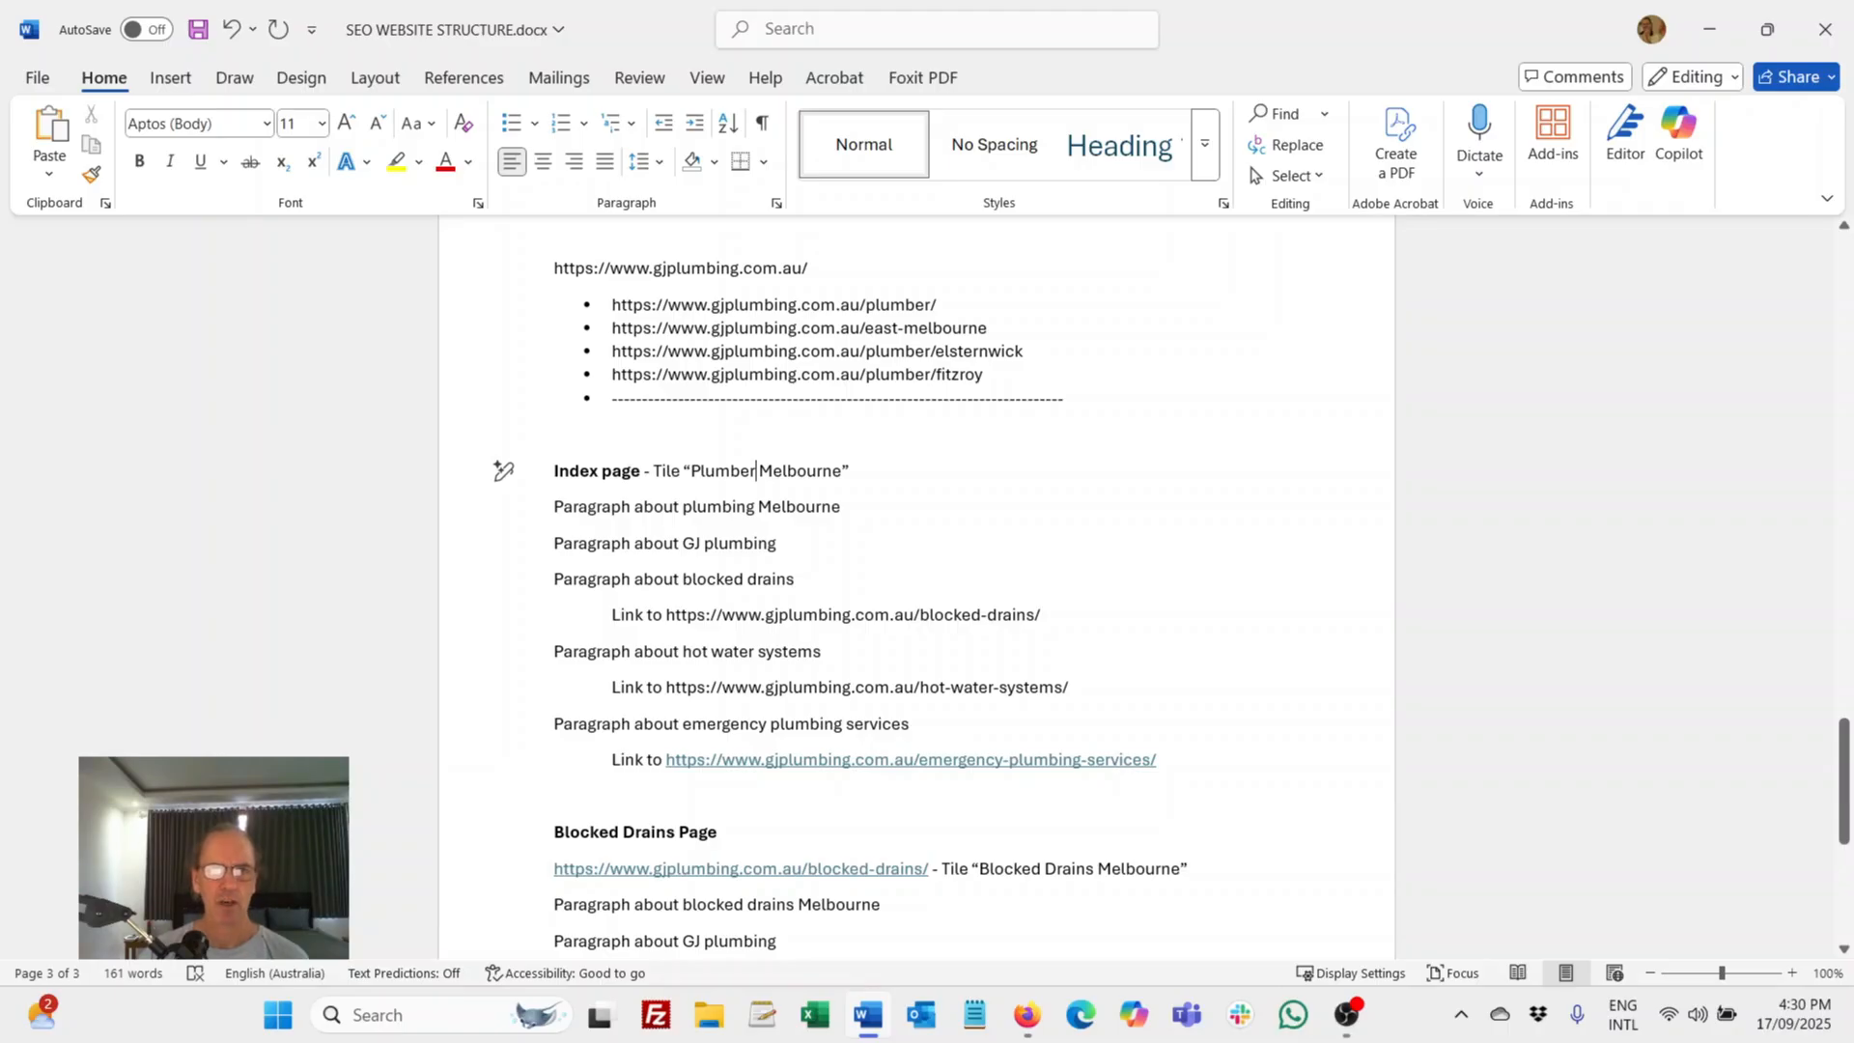
Step: Examine the Index page and Blocked Drains Page outlines with their paragraphs and links, and highlight part of the plumber list's east-melbourne URL
scroll(965, 579, down, 1)
scroll(966, 579, down, 1)
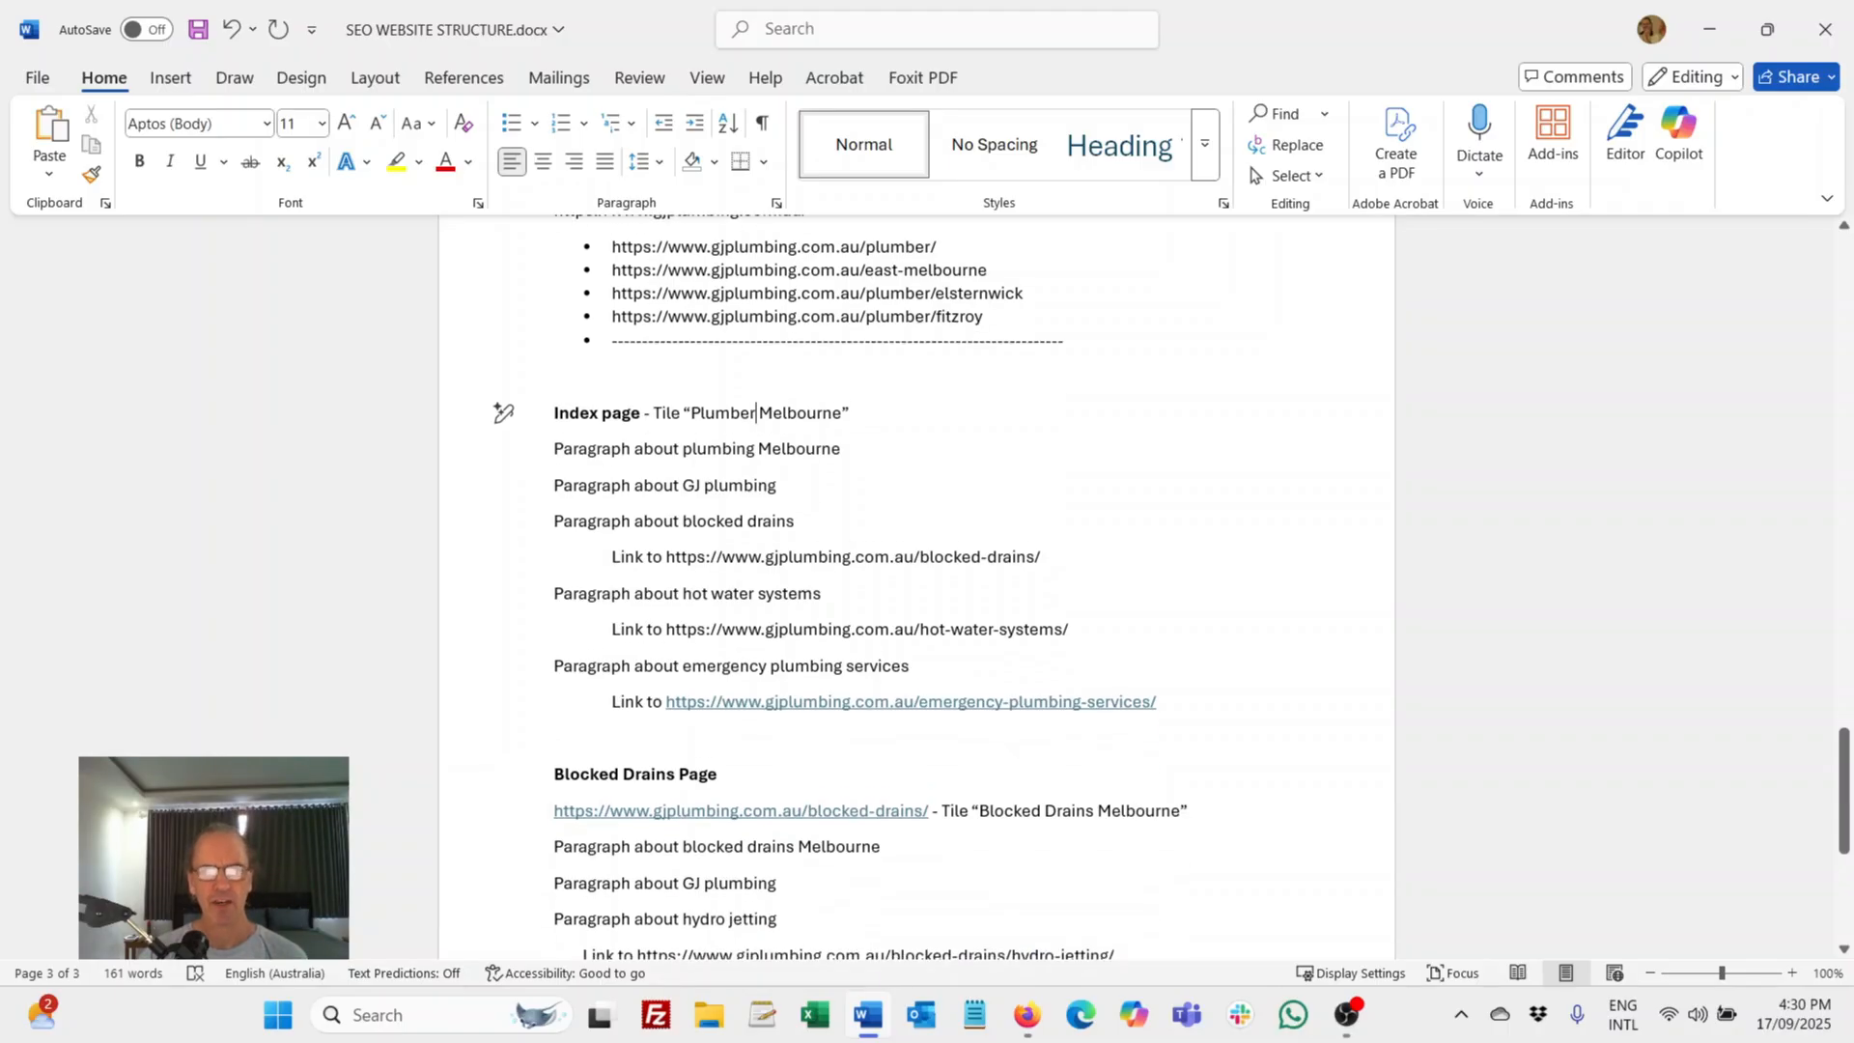
scroll(966, 580, down, 2)
scroll(966, 579, down, 2)
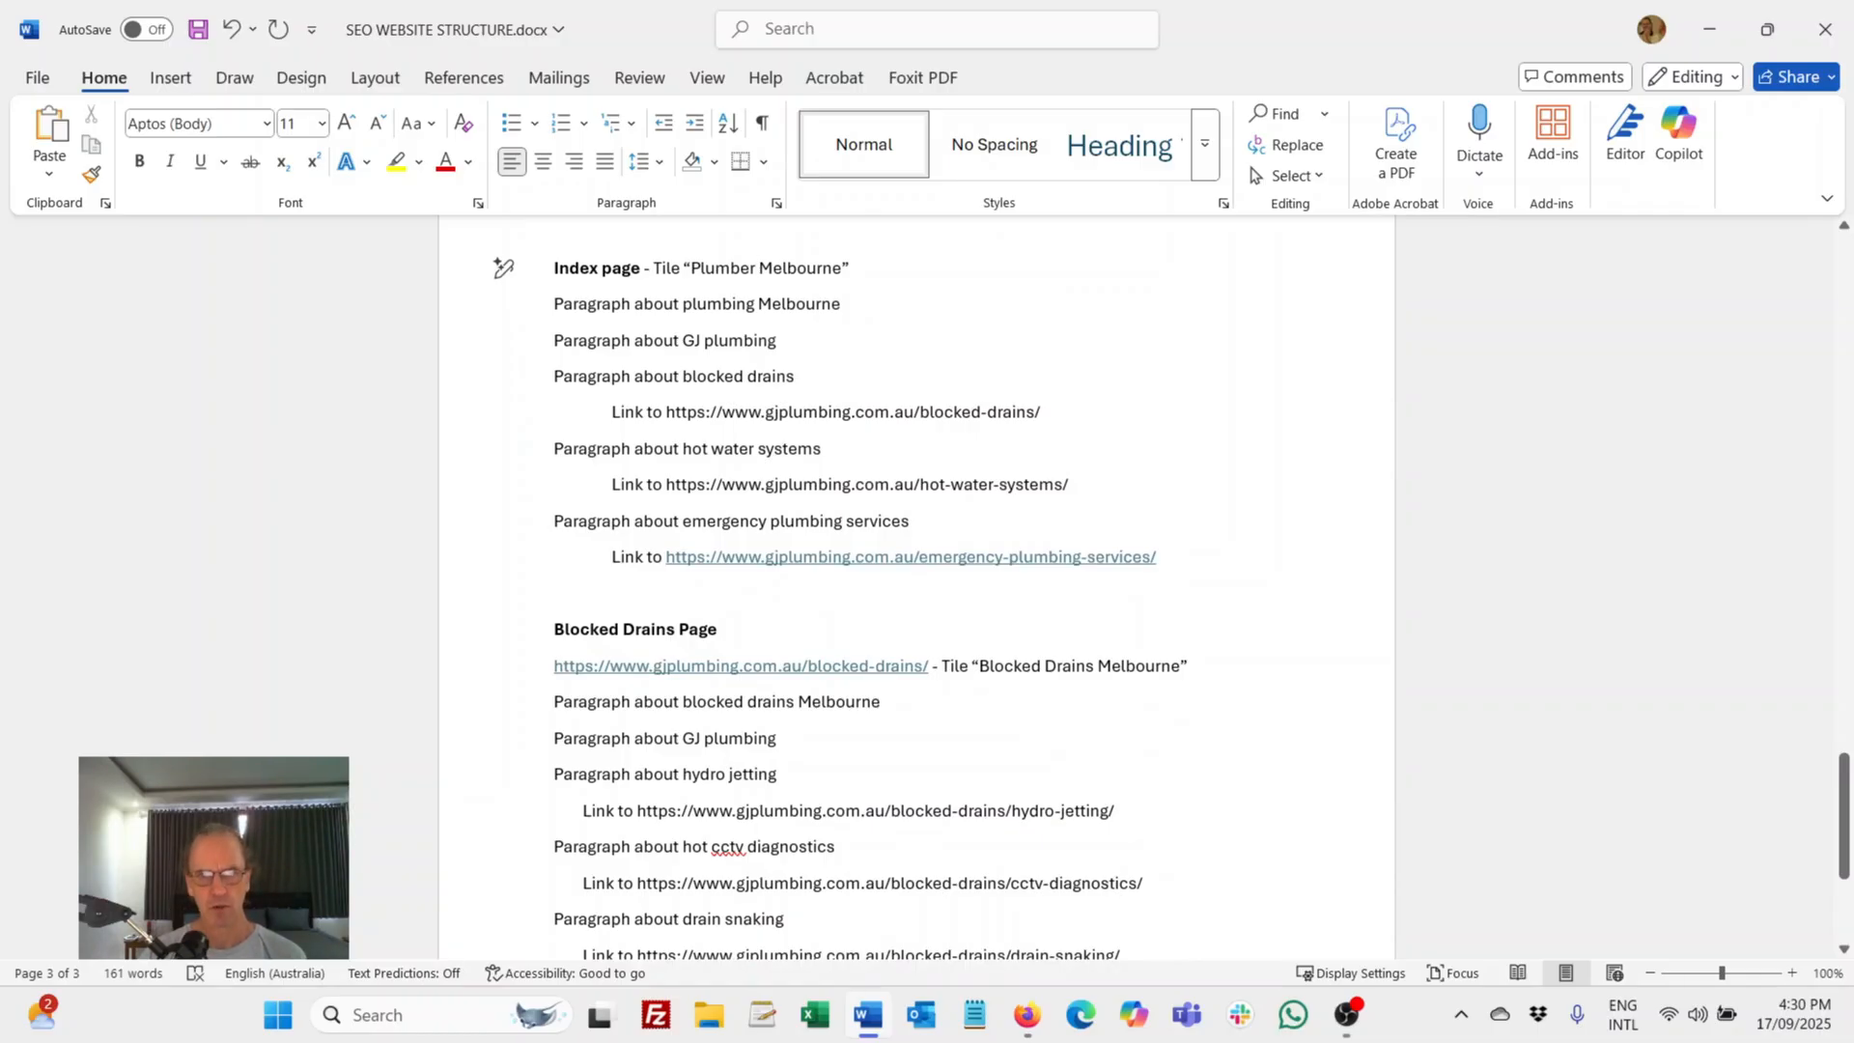
scroll(918, 589, down, 4)
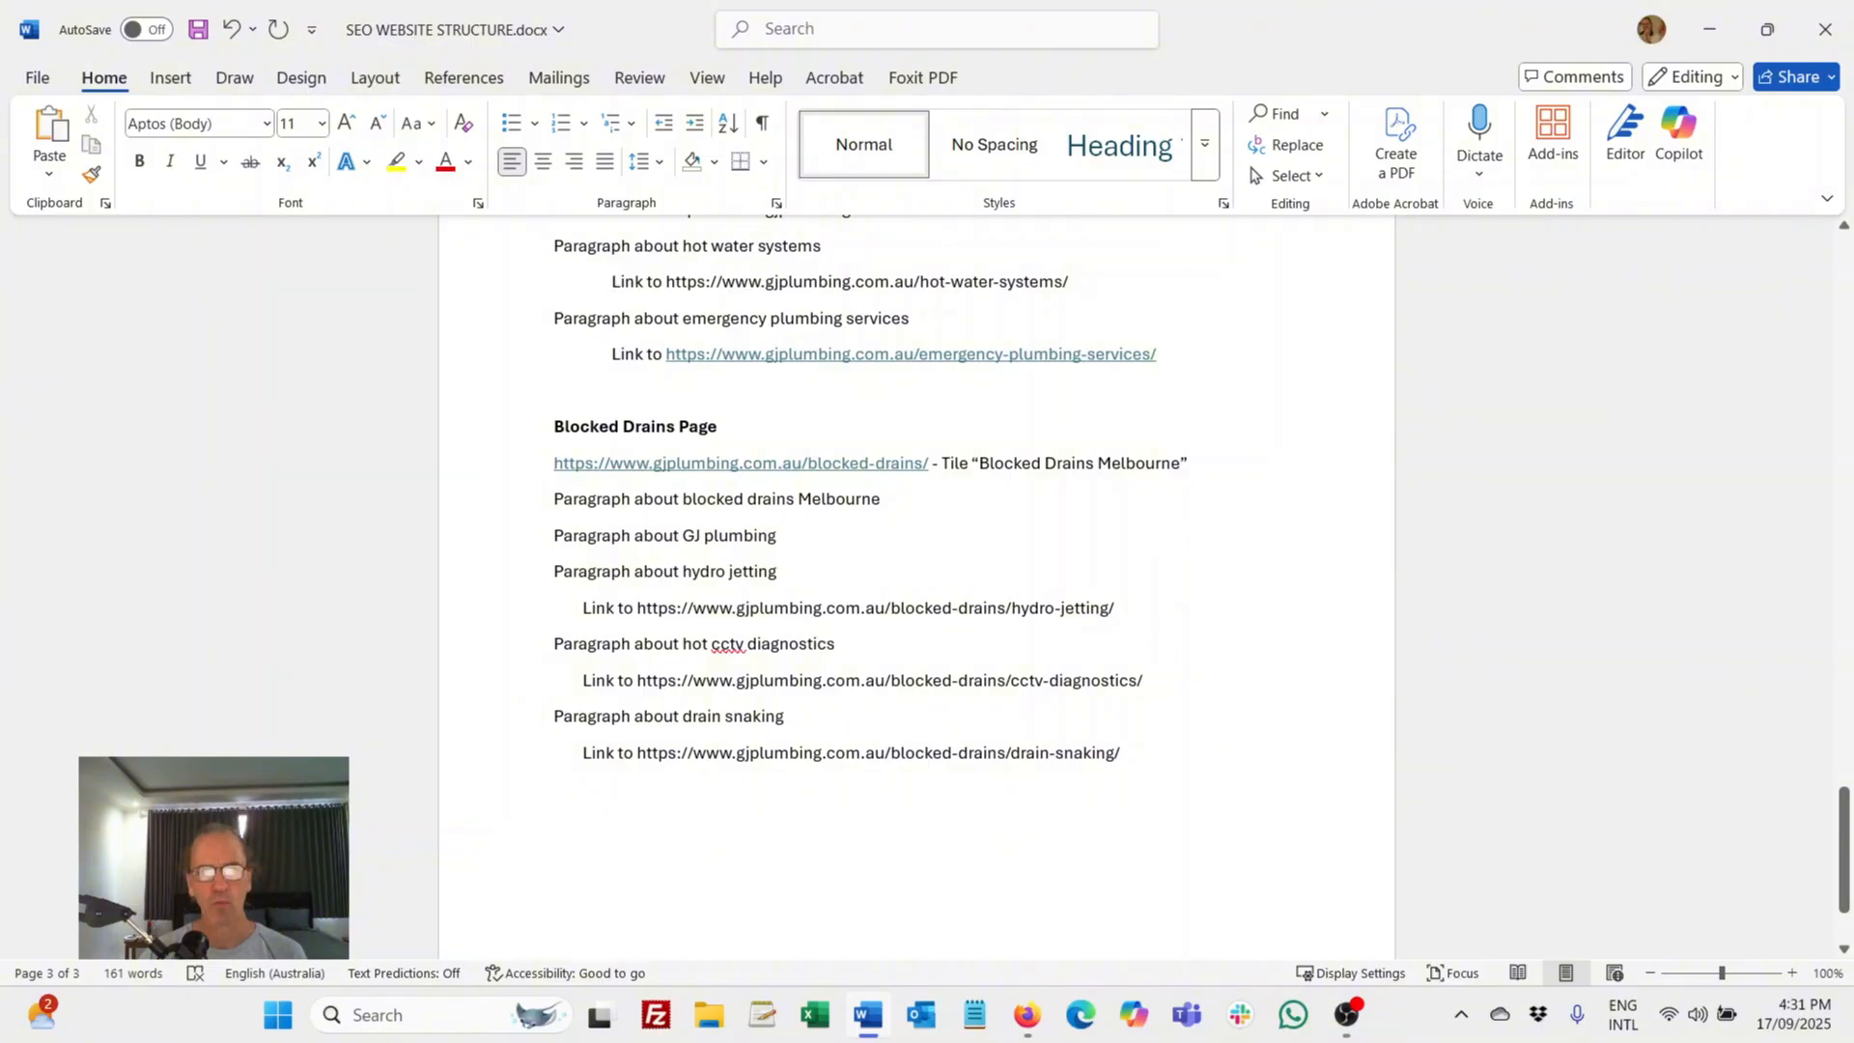
scroll(917, 579, up, 5)
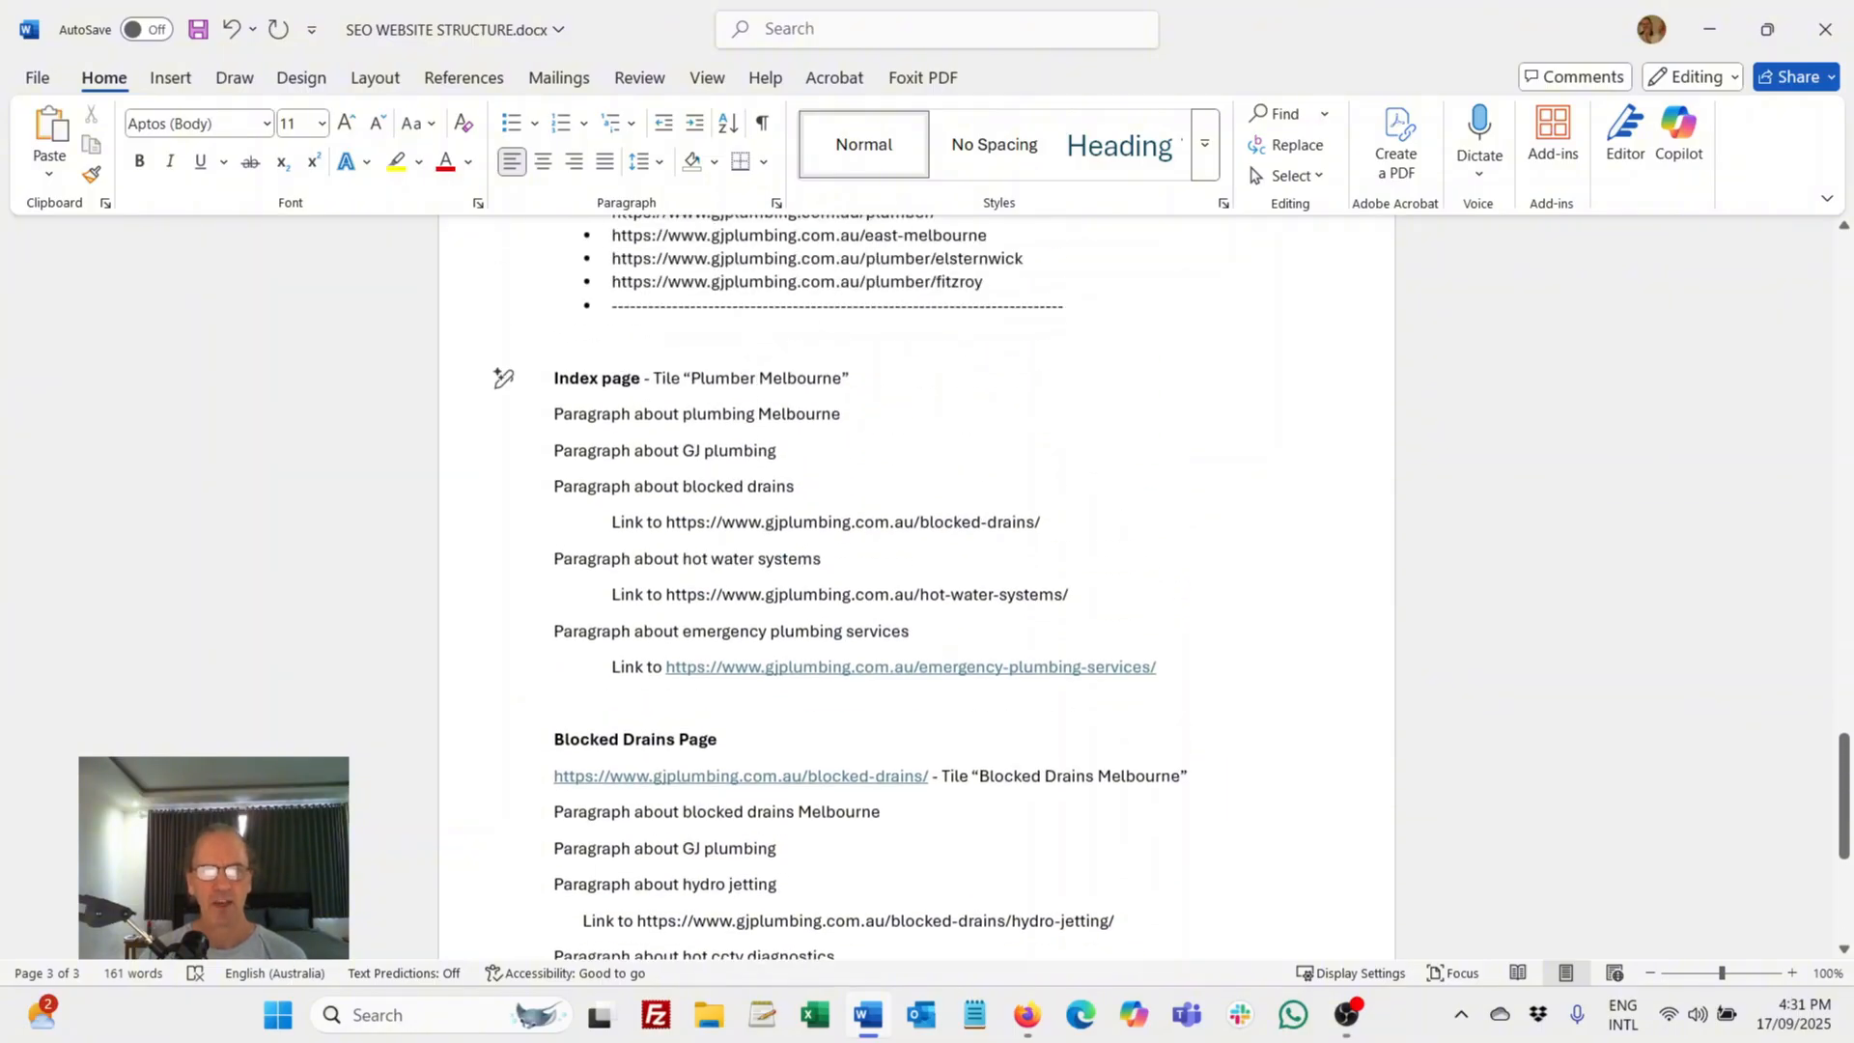
scroll(917, 580, down, 5)
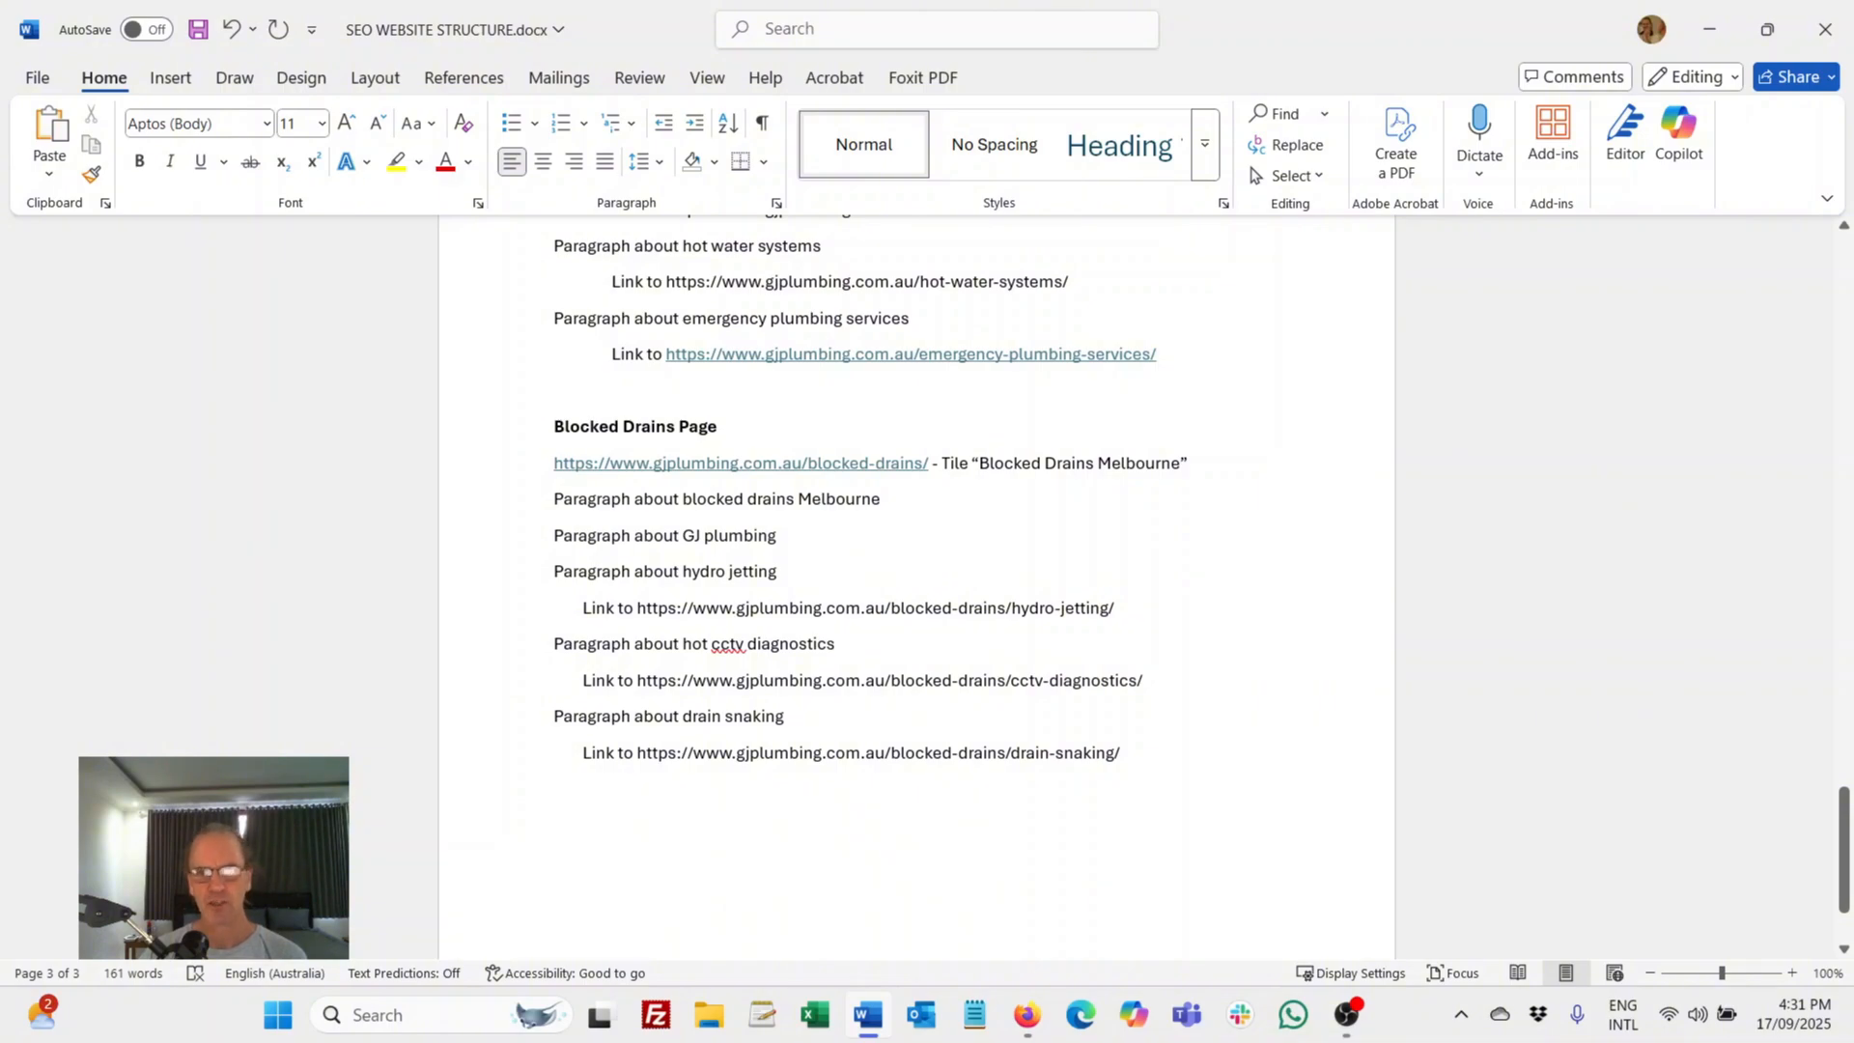
scroll(869, 580, up, 5)
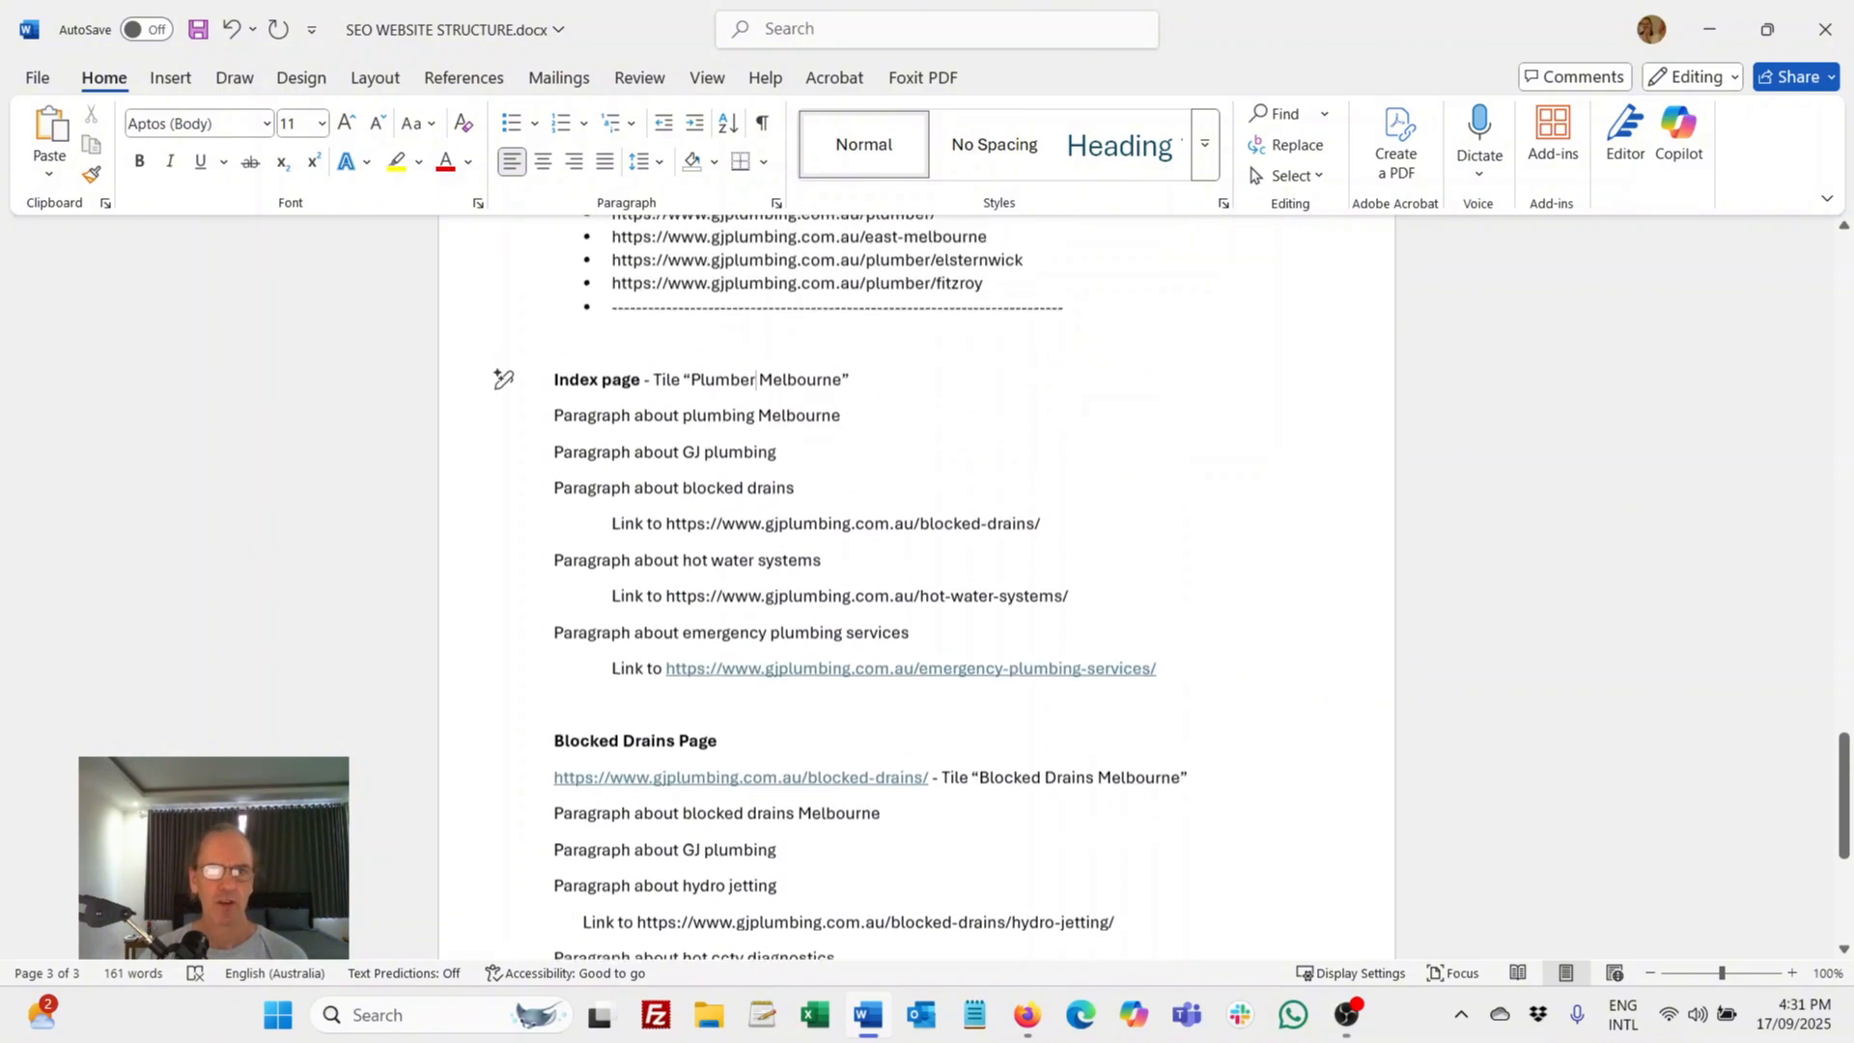
scroll(869, 580, up, 1)
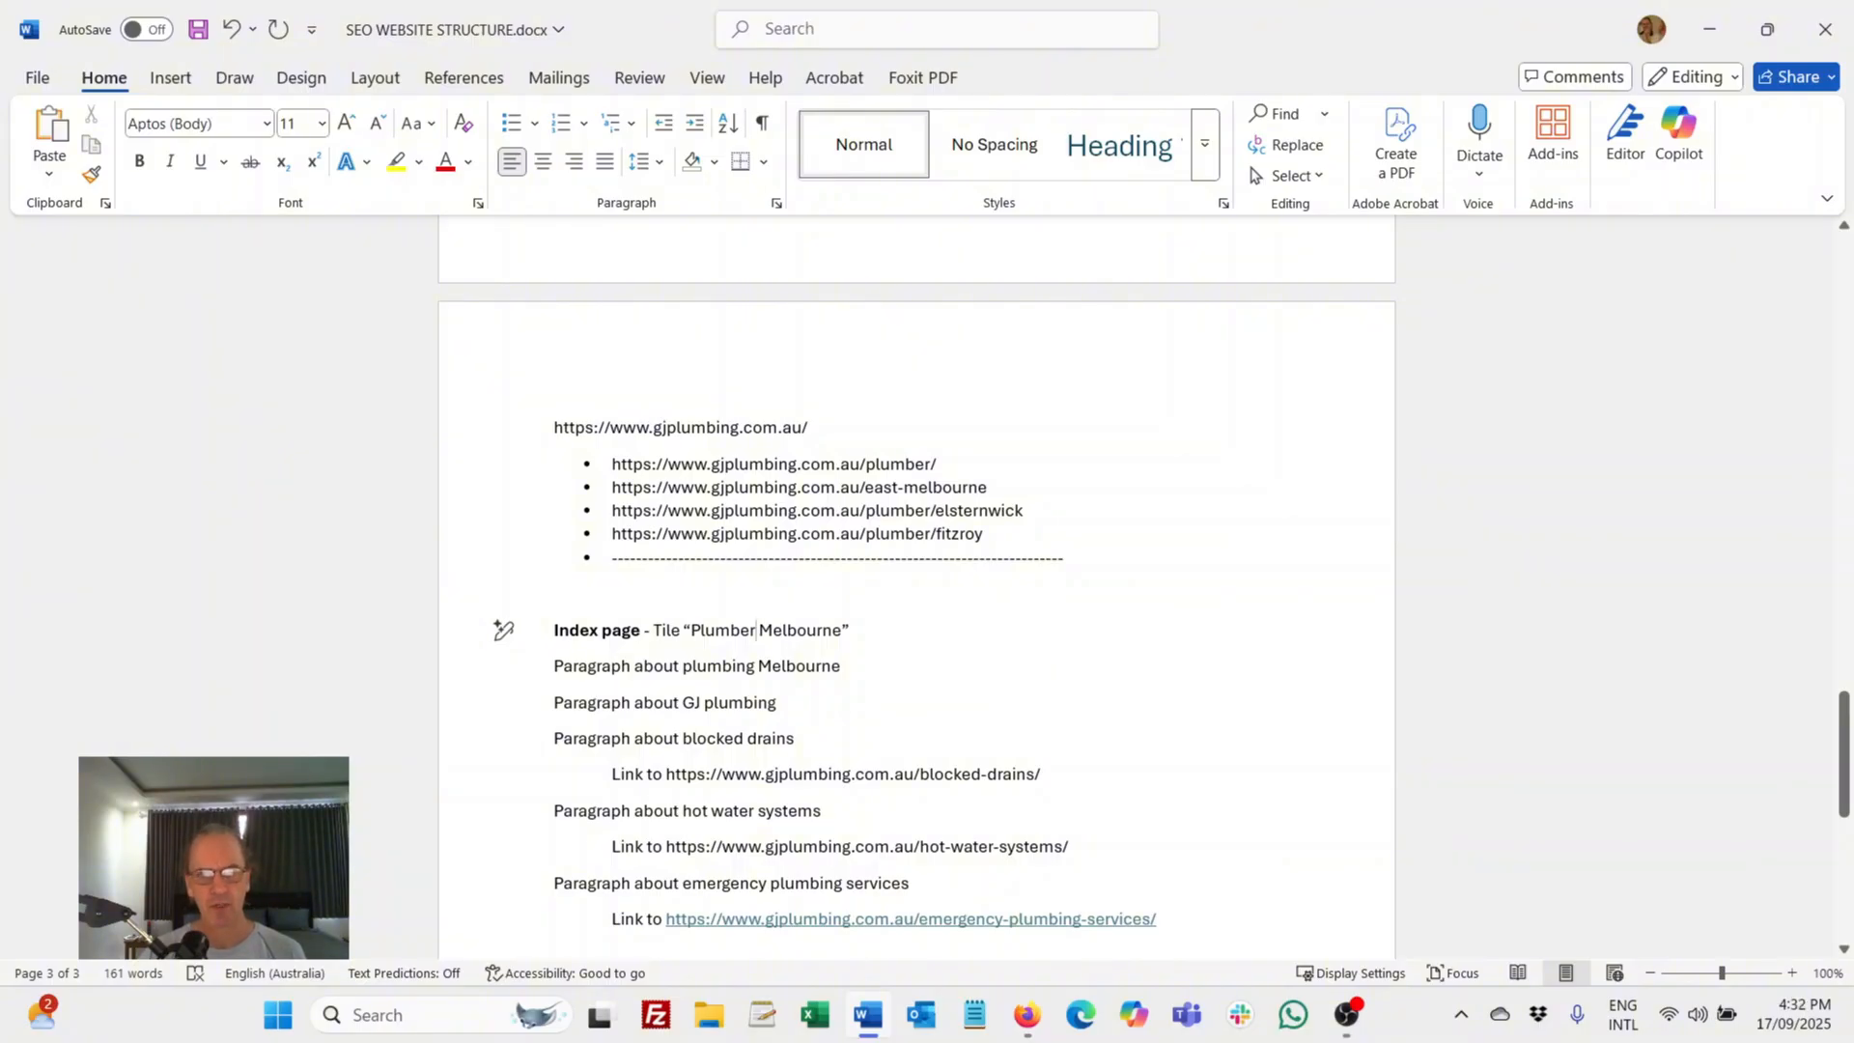
drag(987, 488, 801, 487)
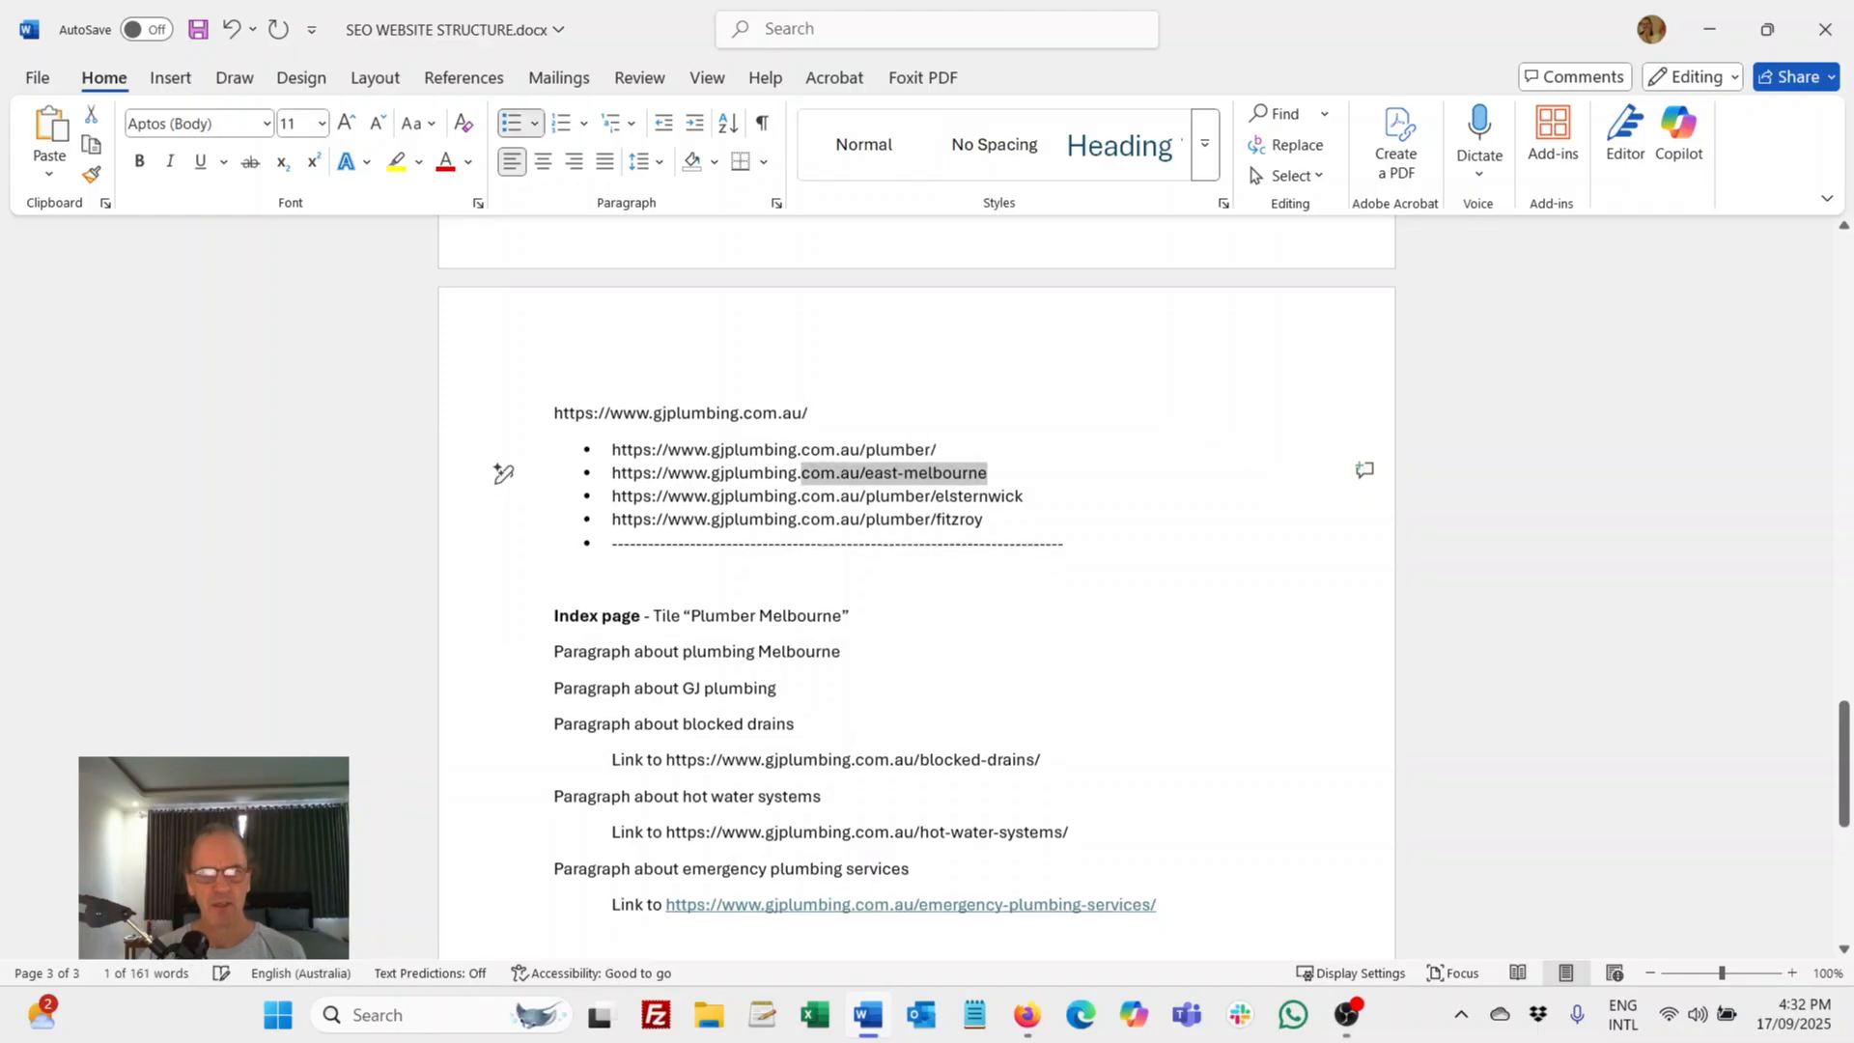
scroll(917, 599, down, 2)
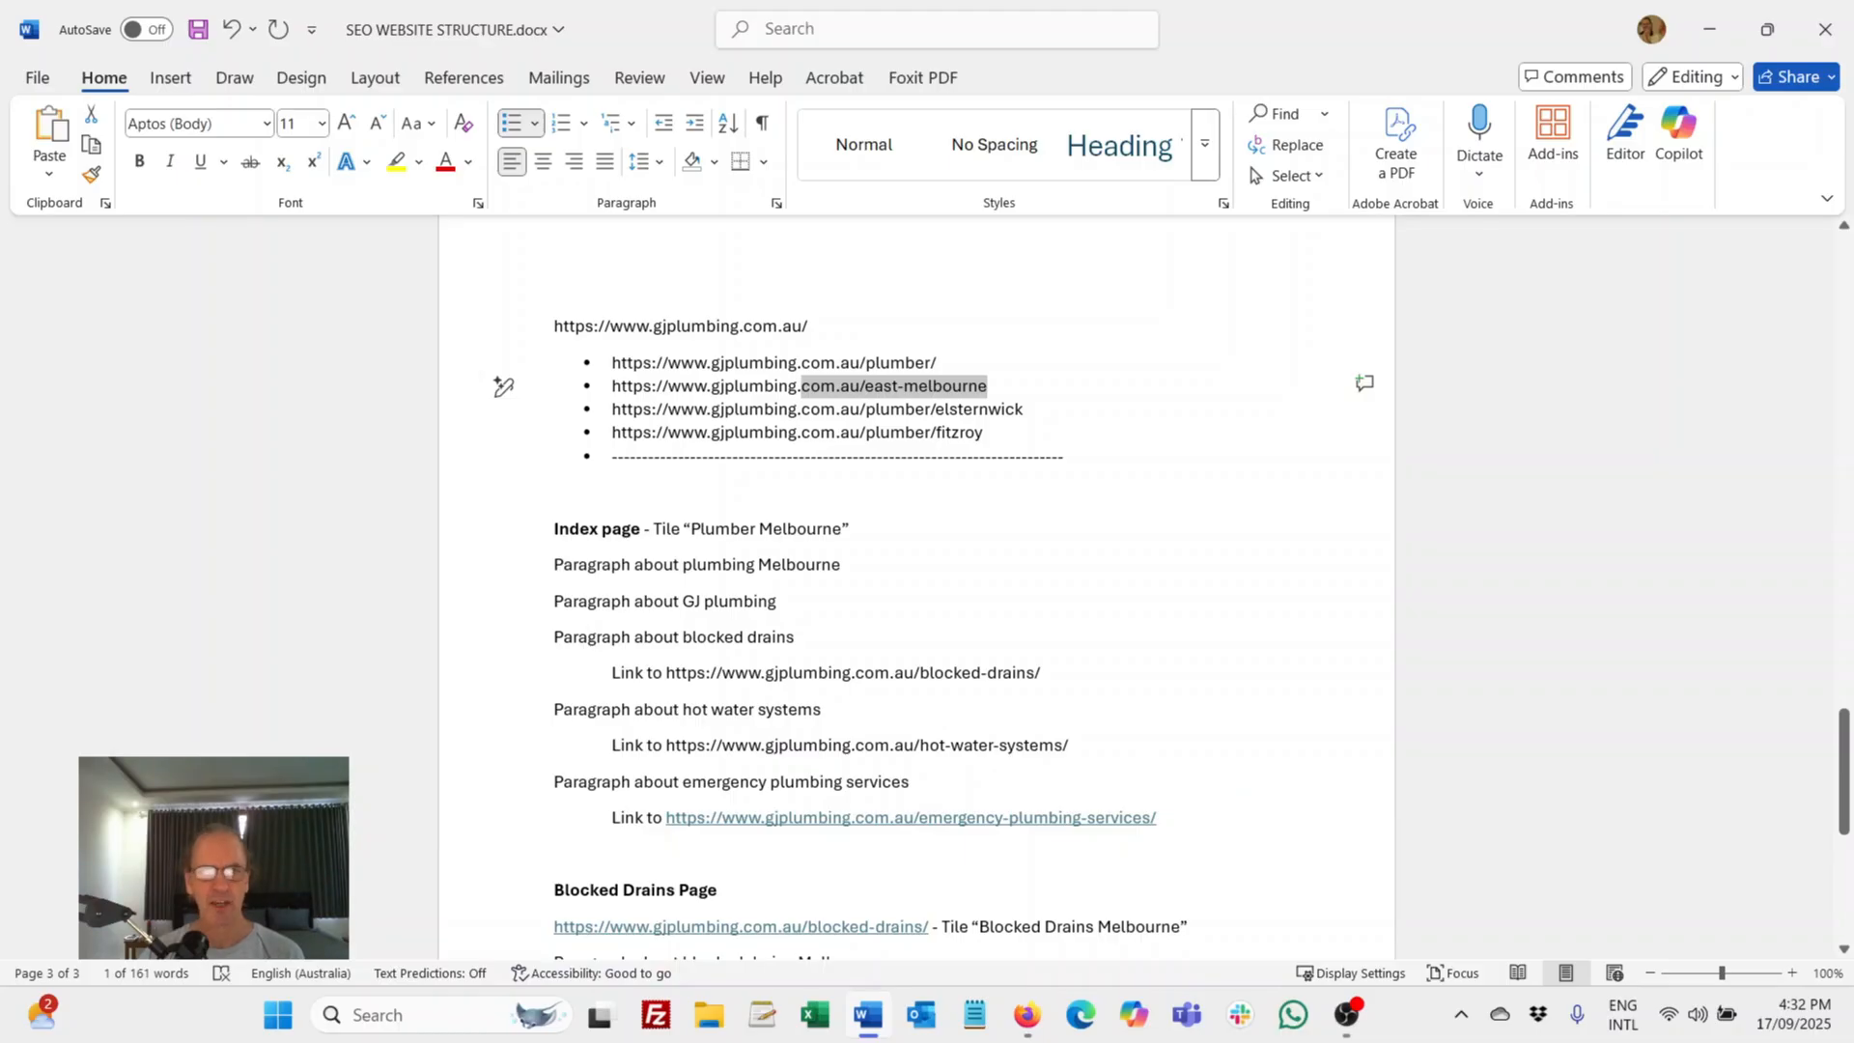
Step: Return to the website structure tree and examine the URLs under blocked-drains and its hydro-jetting, cctv-diagnostics and drain-snaking services
scroll(918, 589, up, 15)
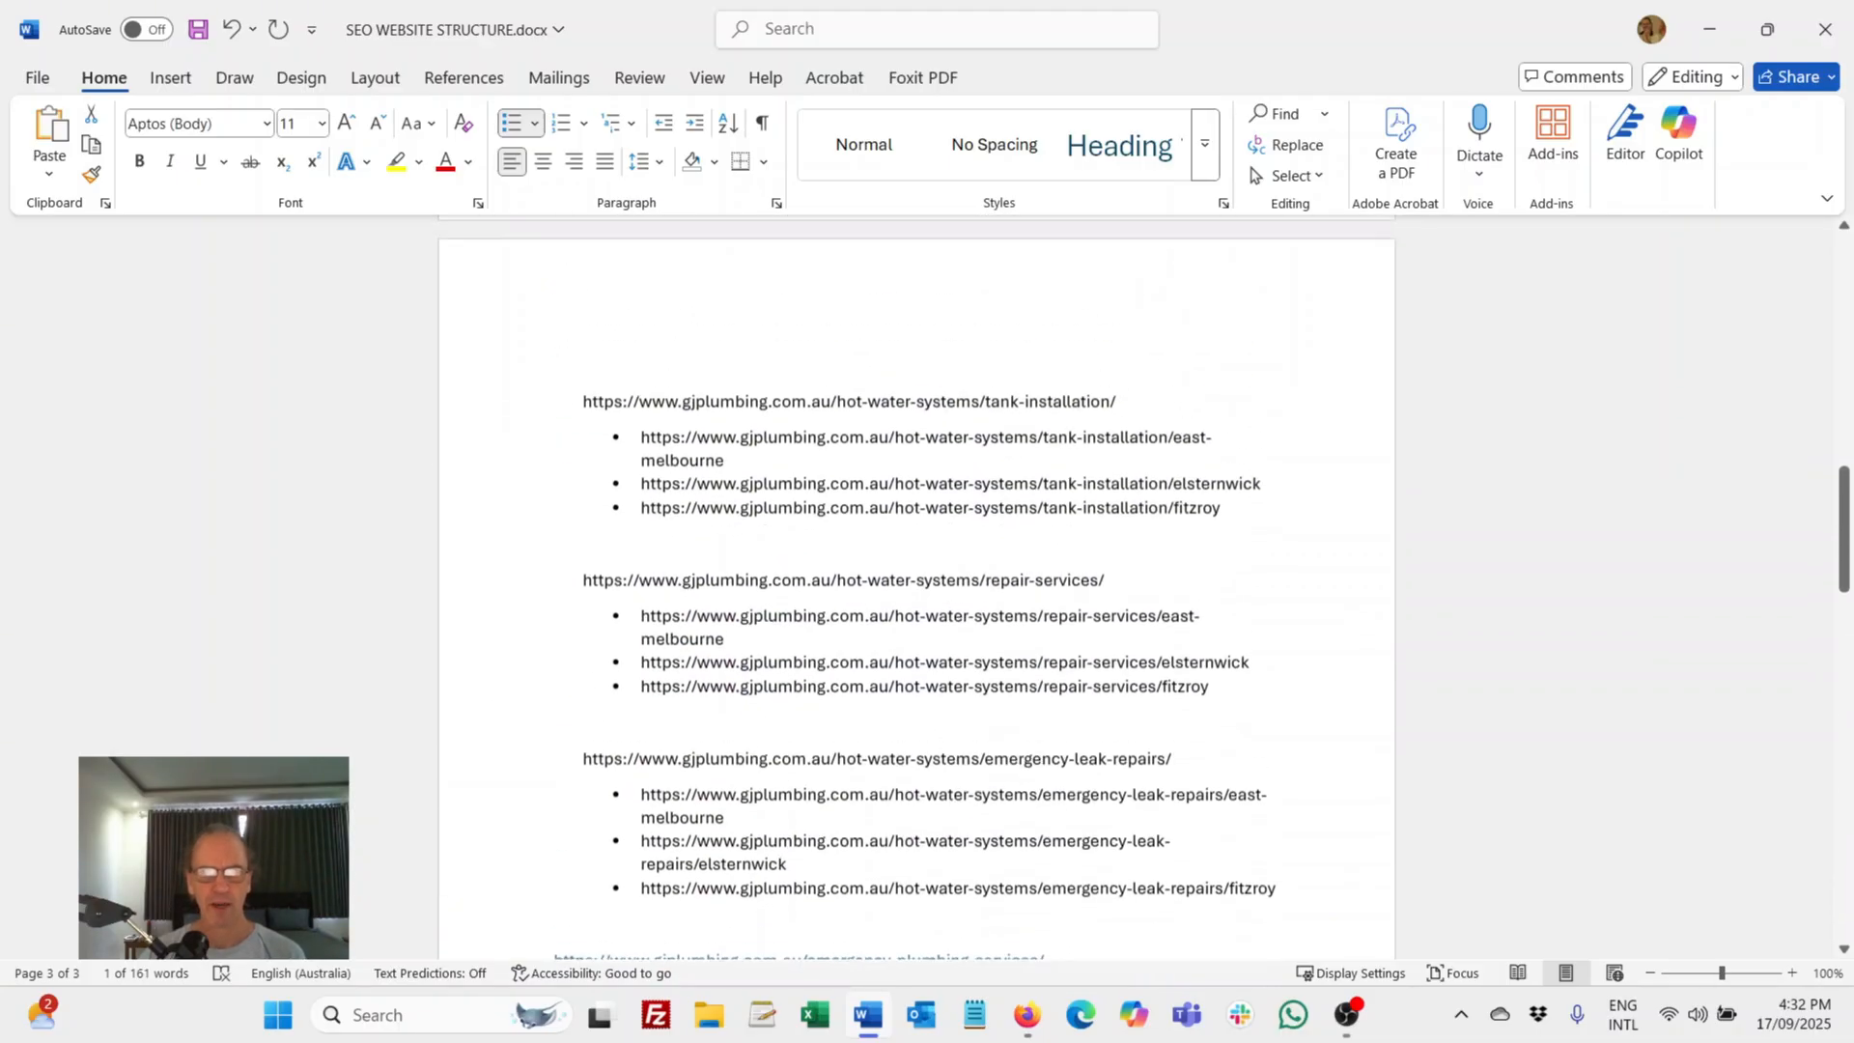
scroll(917, 589, up, 15)
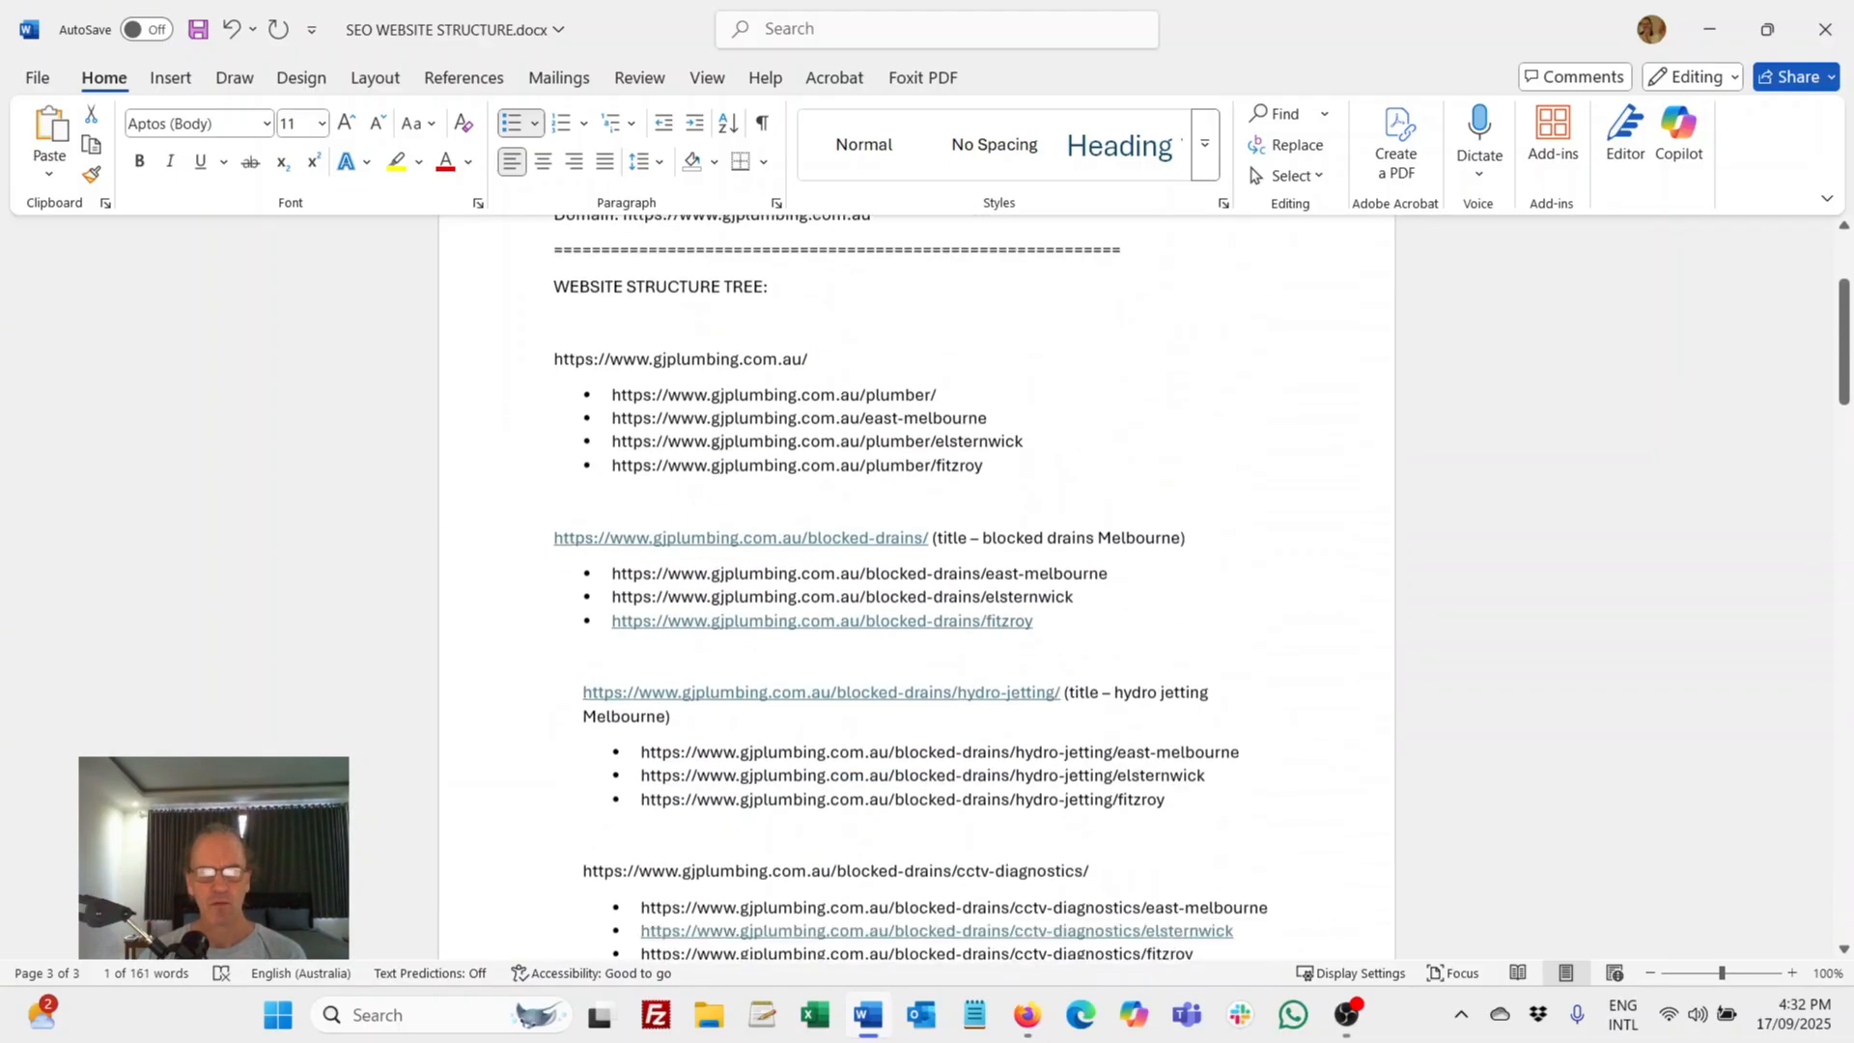
scroll(917, 589, down, 5)
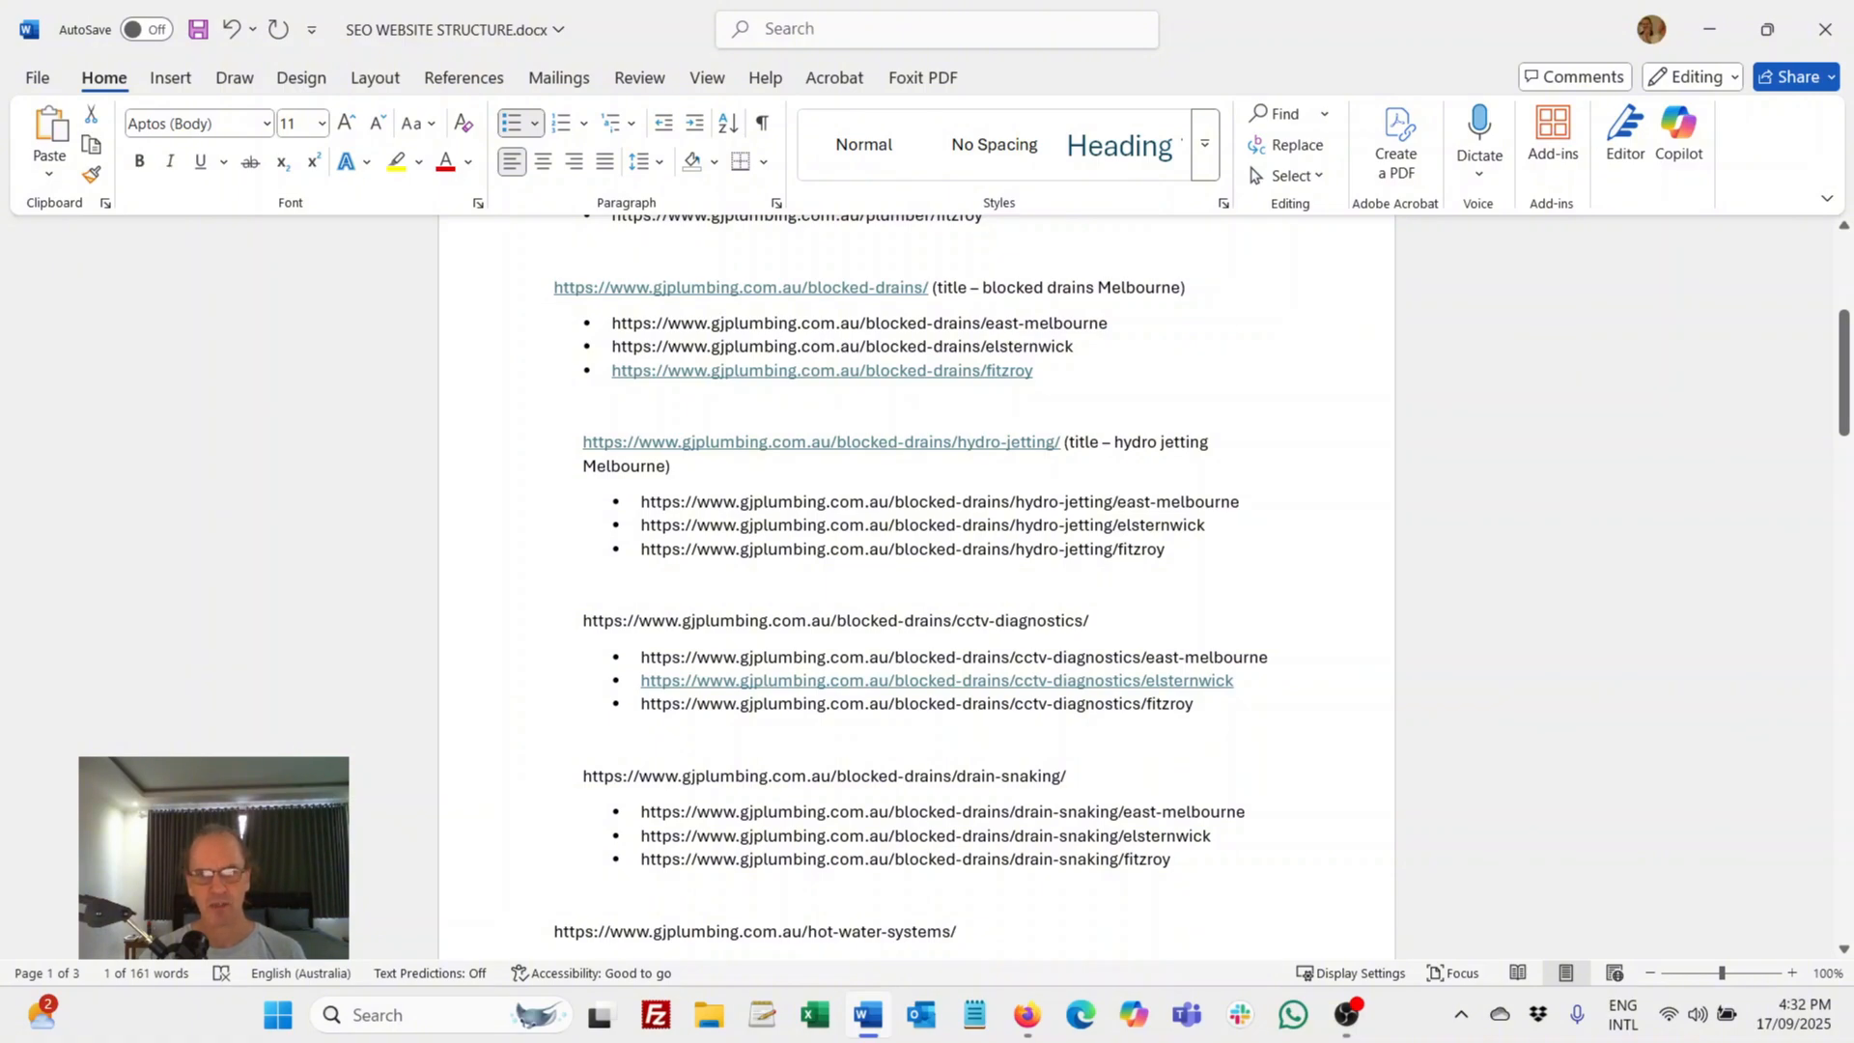
scroll(917, 580, down, 3)
scroll(917, 579, up, 7)
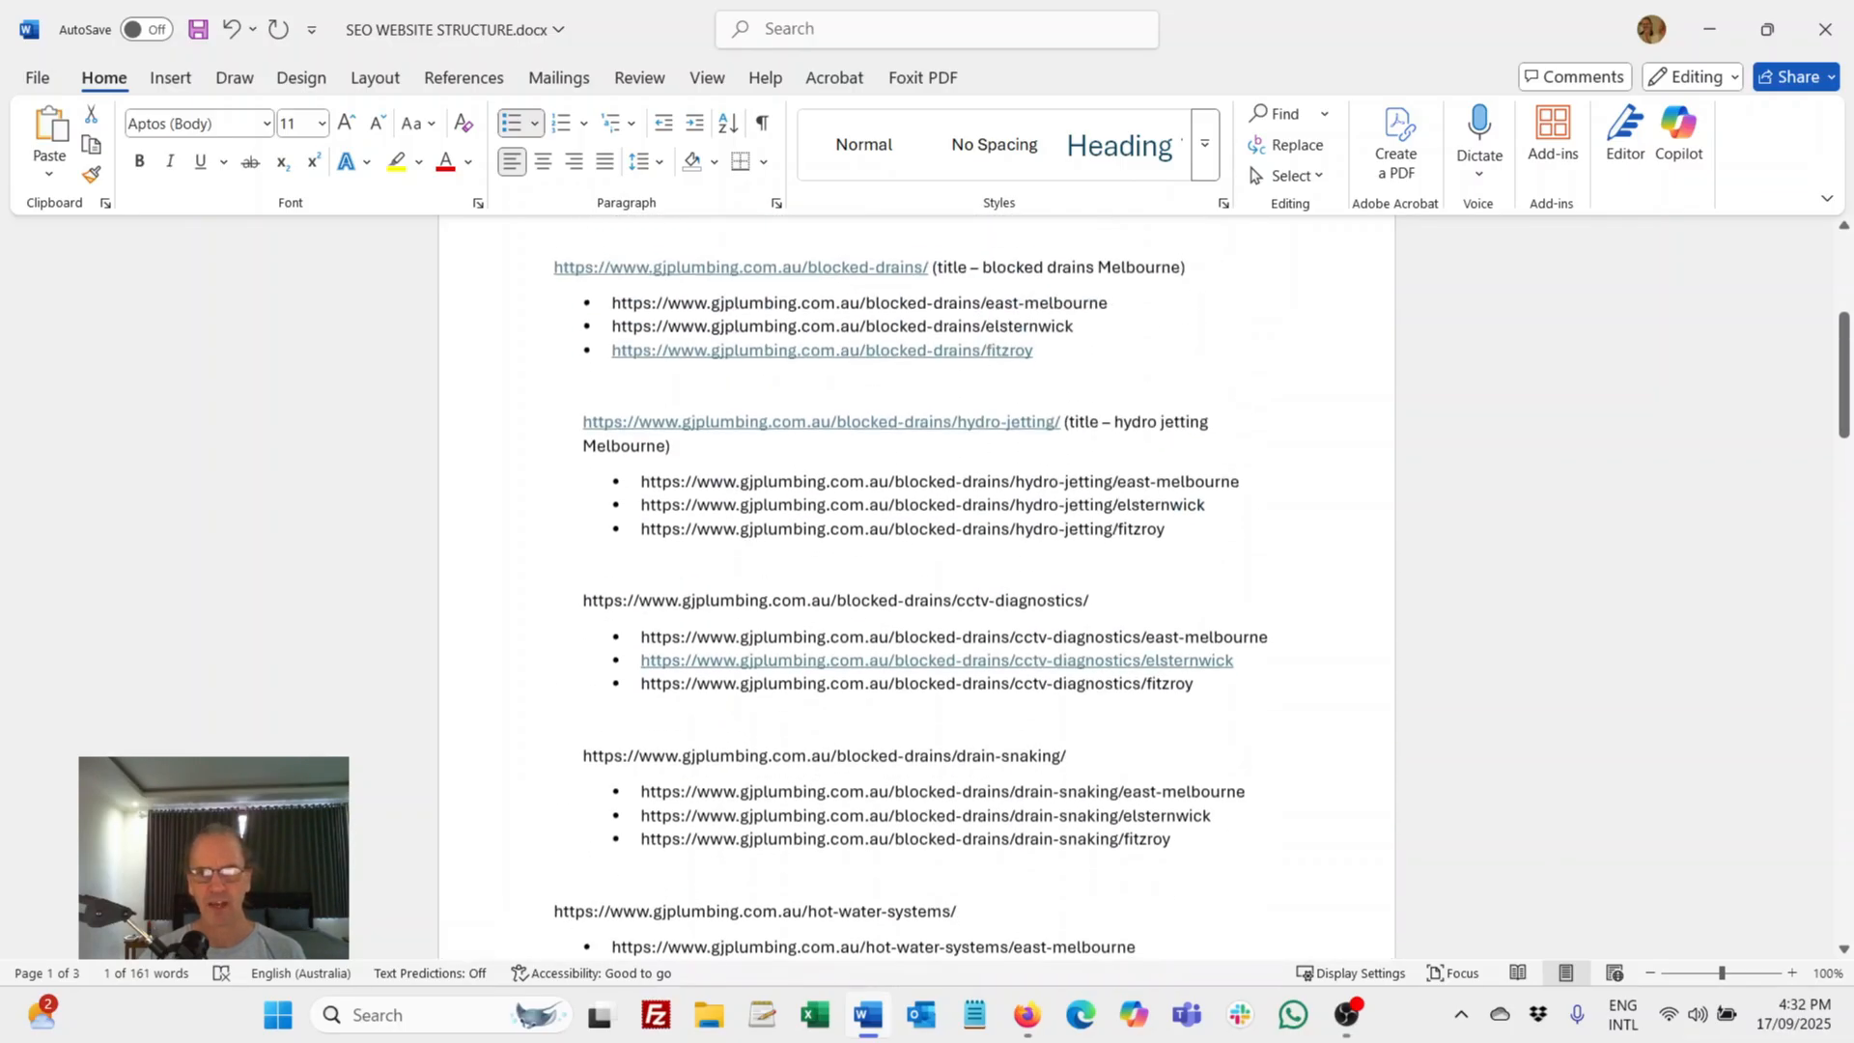
scroll(917, 580, down, 5)
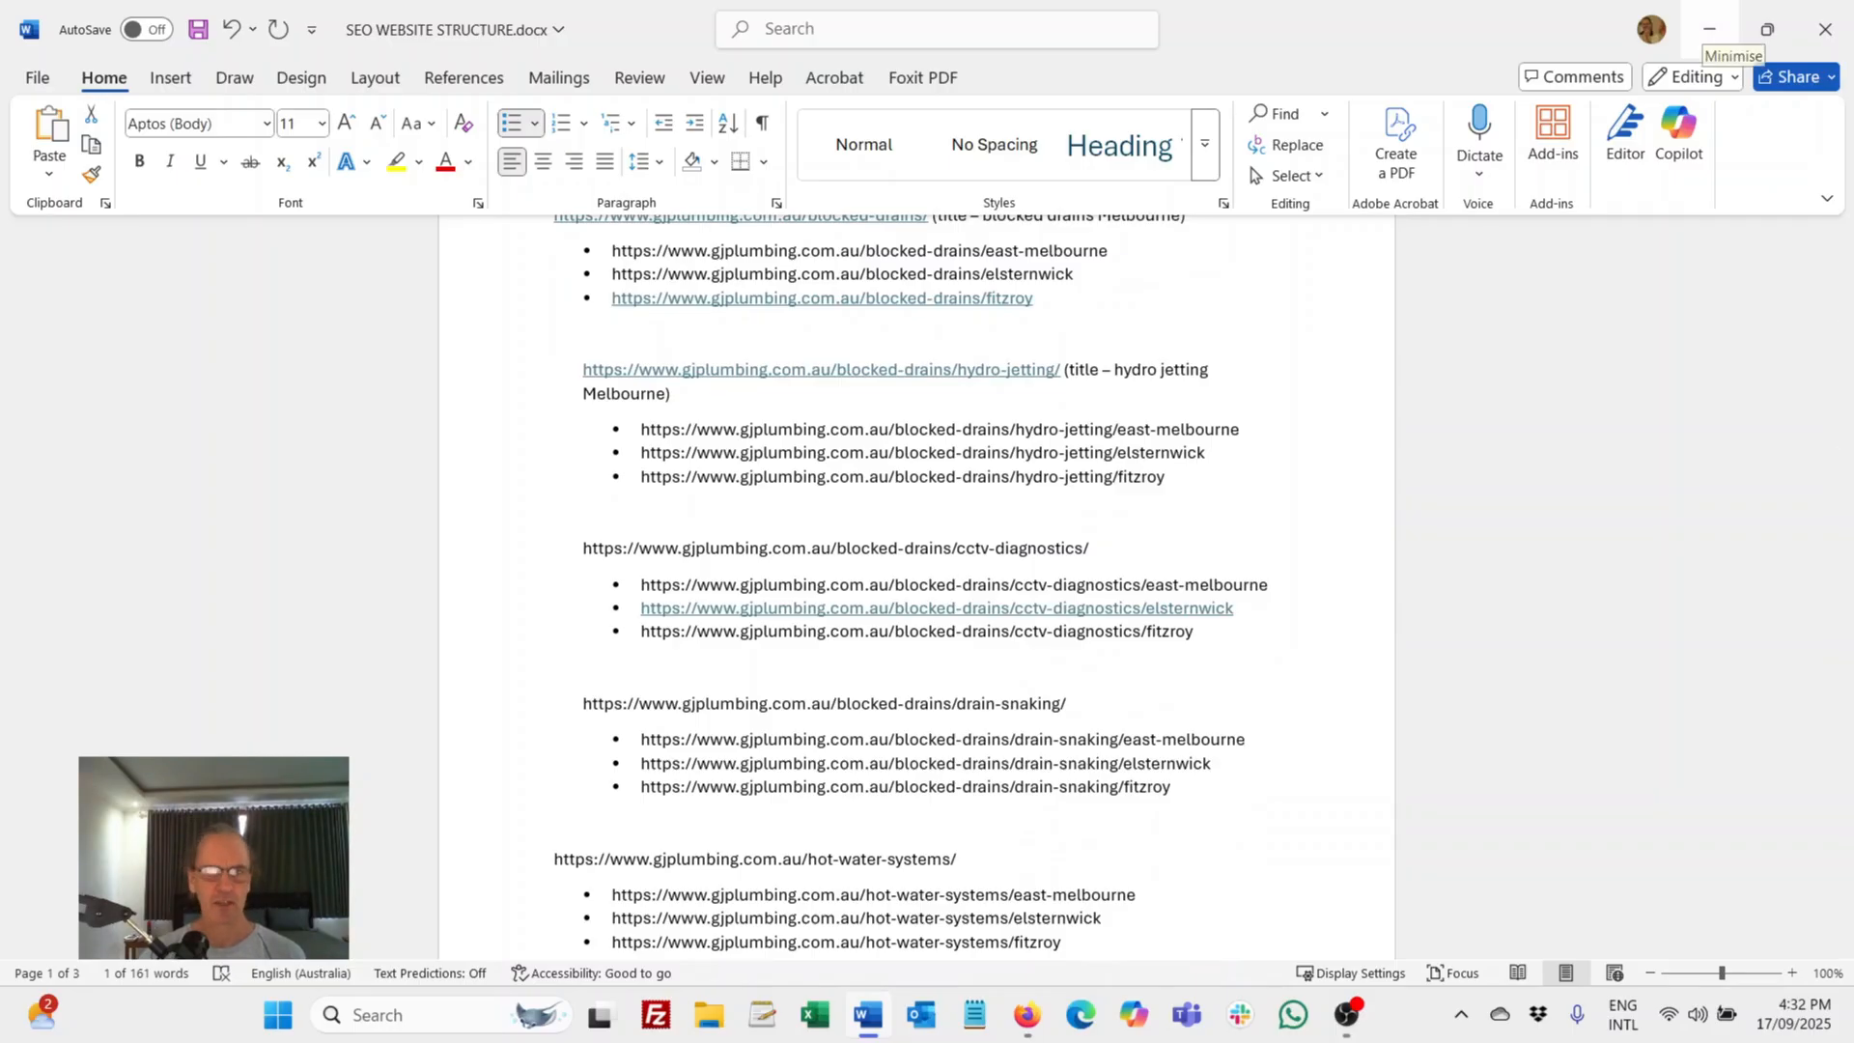
Step: Switch to the Claritee site map in Firefox and examine the Home, Hot Water Systems, Blocked Drains and Plumber branches with their suburb pages
click(1709, 29)
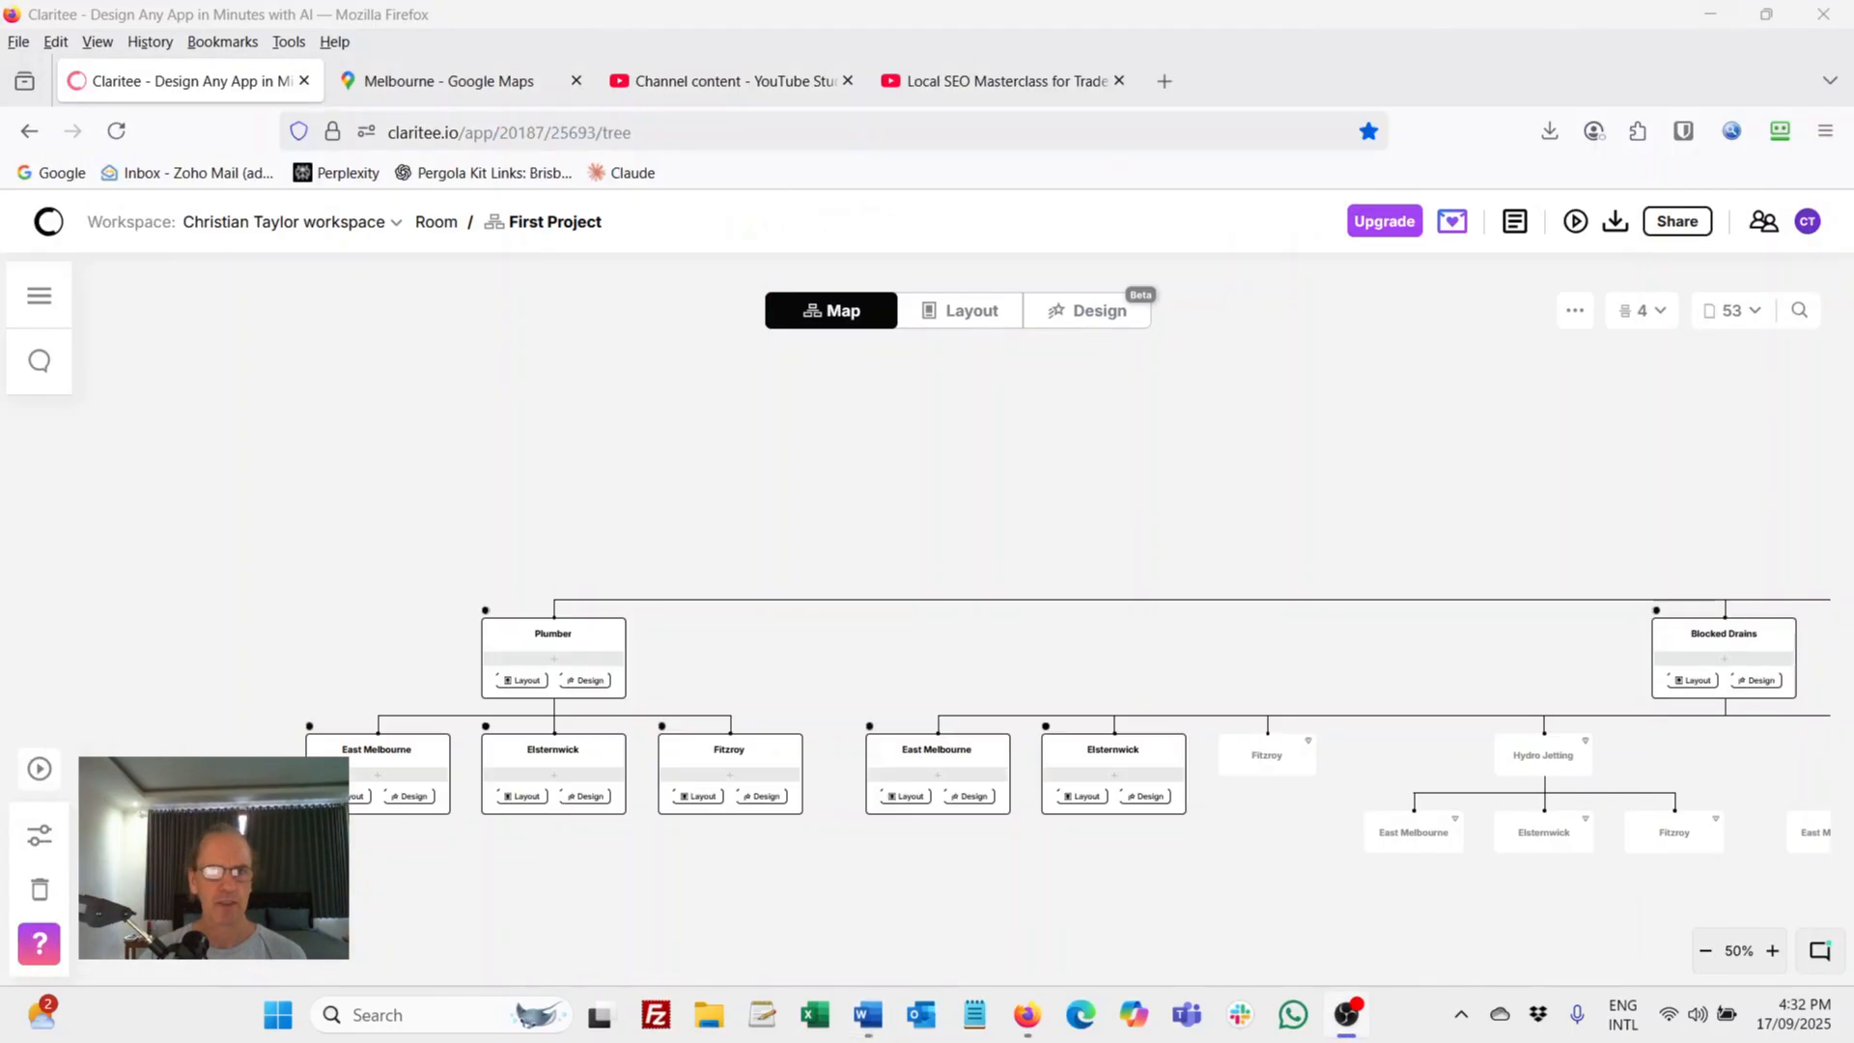
drag(1448, 463, 811, 531)
drag(1352, 550, 895, 415)
mouse_move(1352, 435)
mouse_down()
mouse_move(814, 528)
mouse_move(999, 508)
mouse_move(970, 493)
mouse_up()
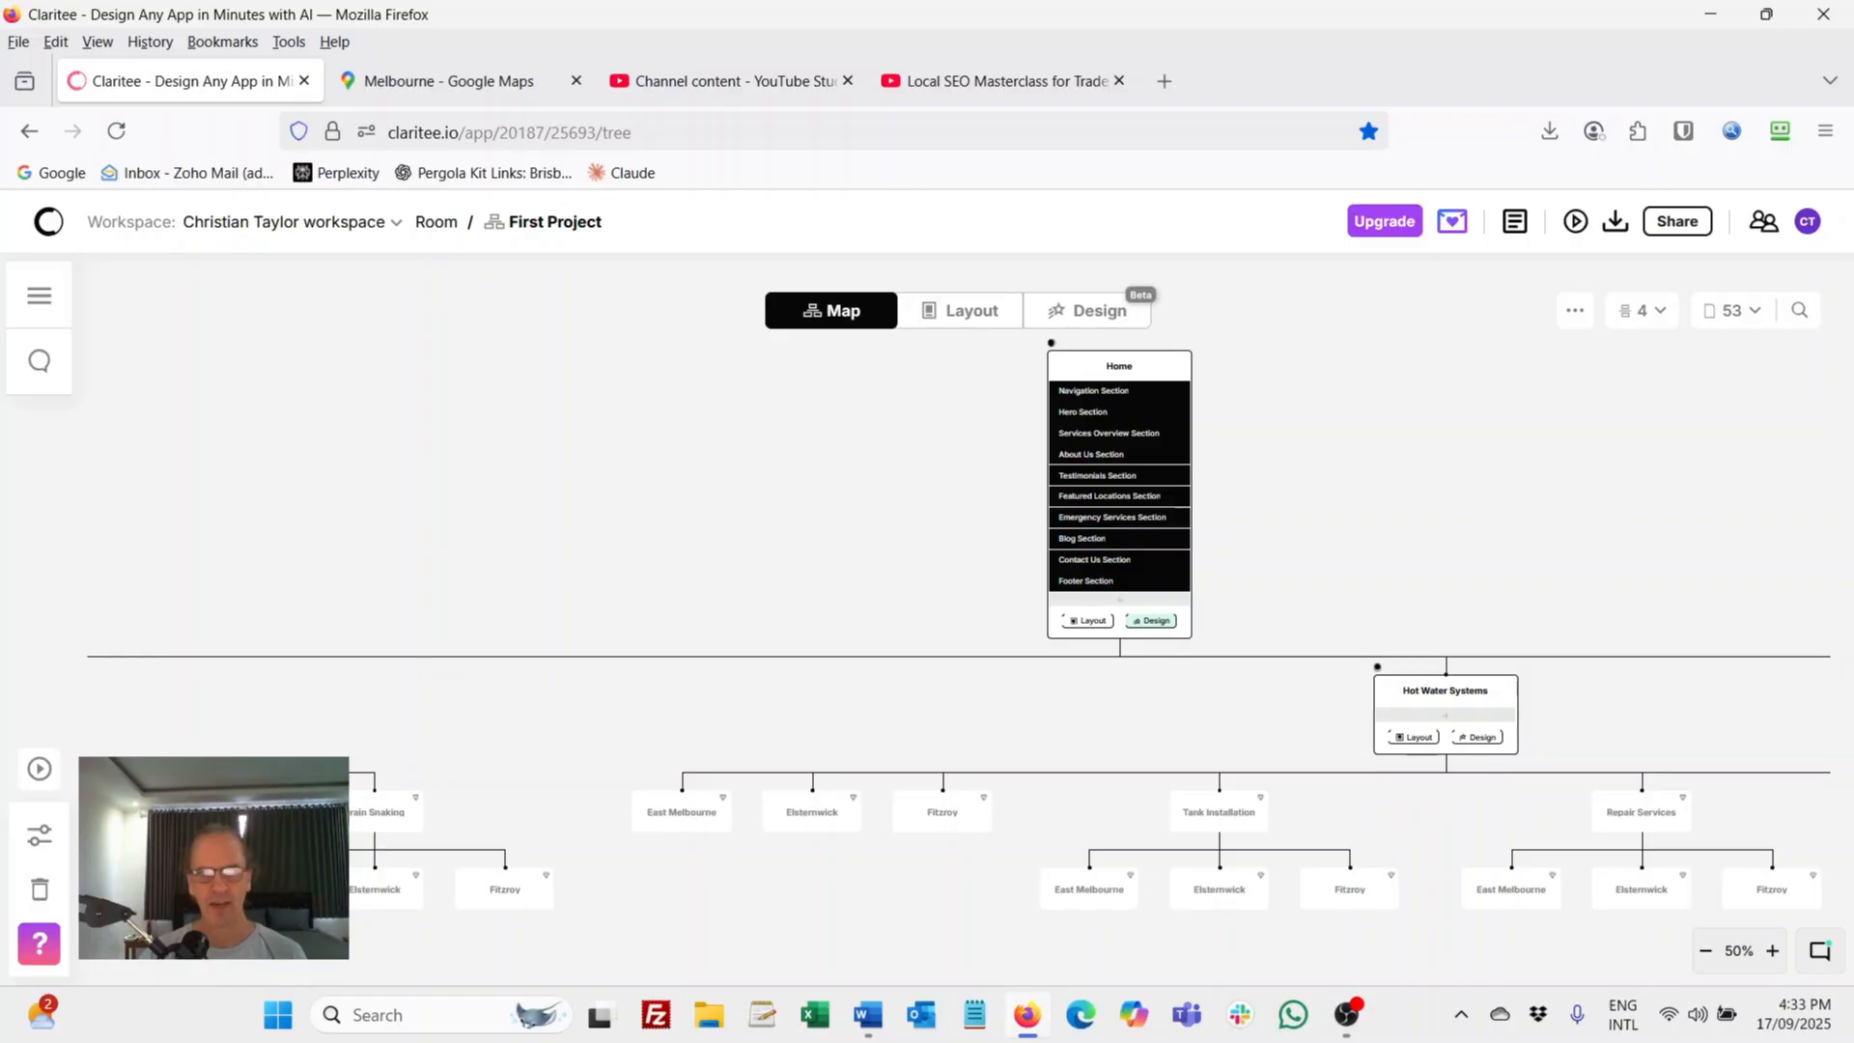
scroll(959, 618, left, 10)
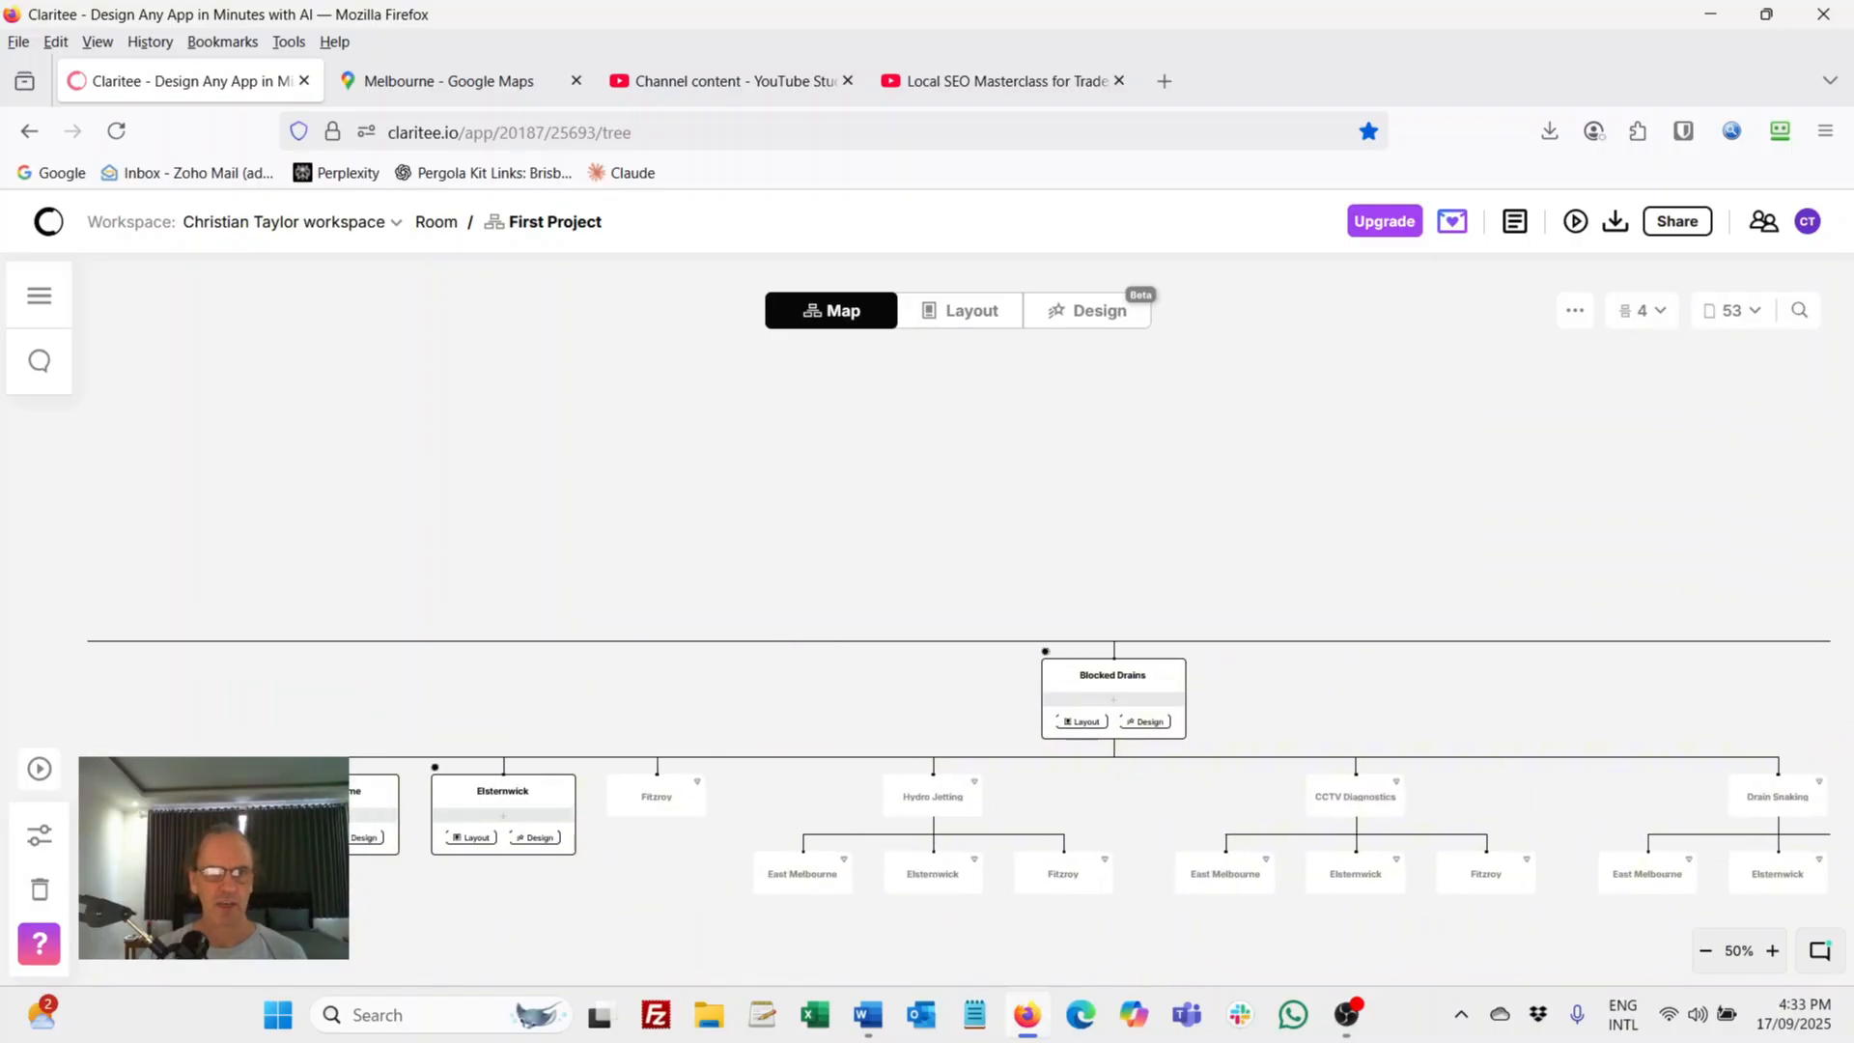
scroll(959, 618, left, 10)
scroll(959, 618, down, 2)
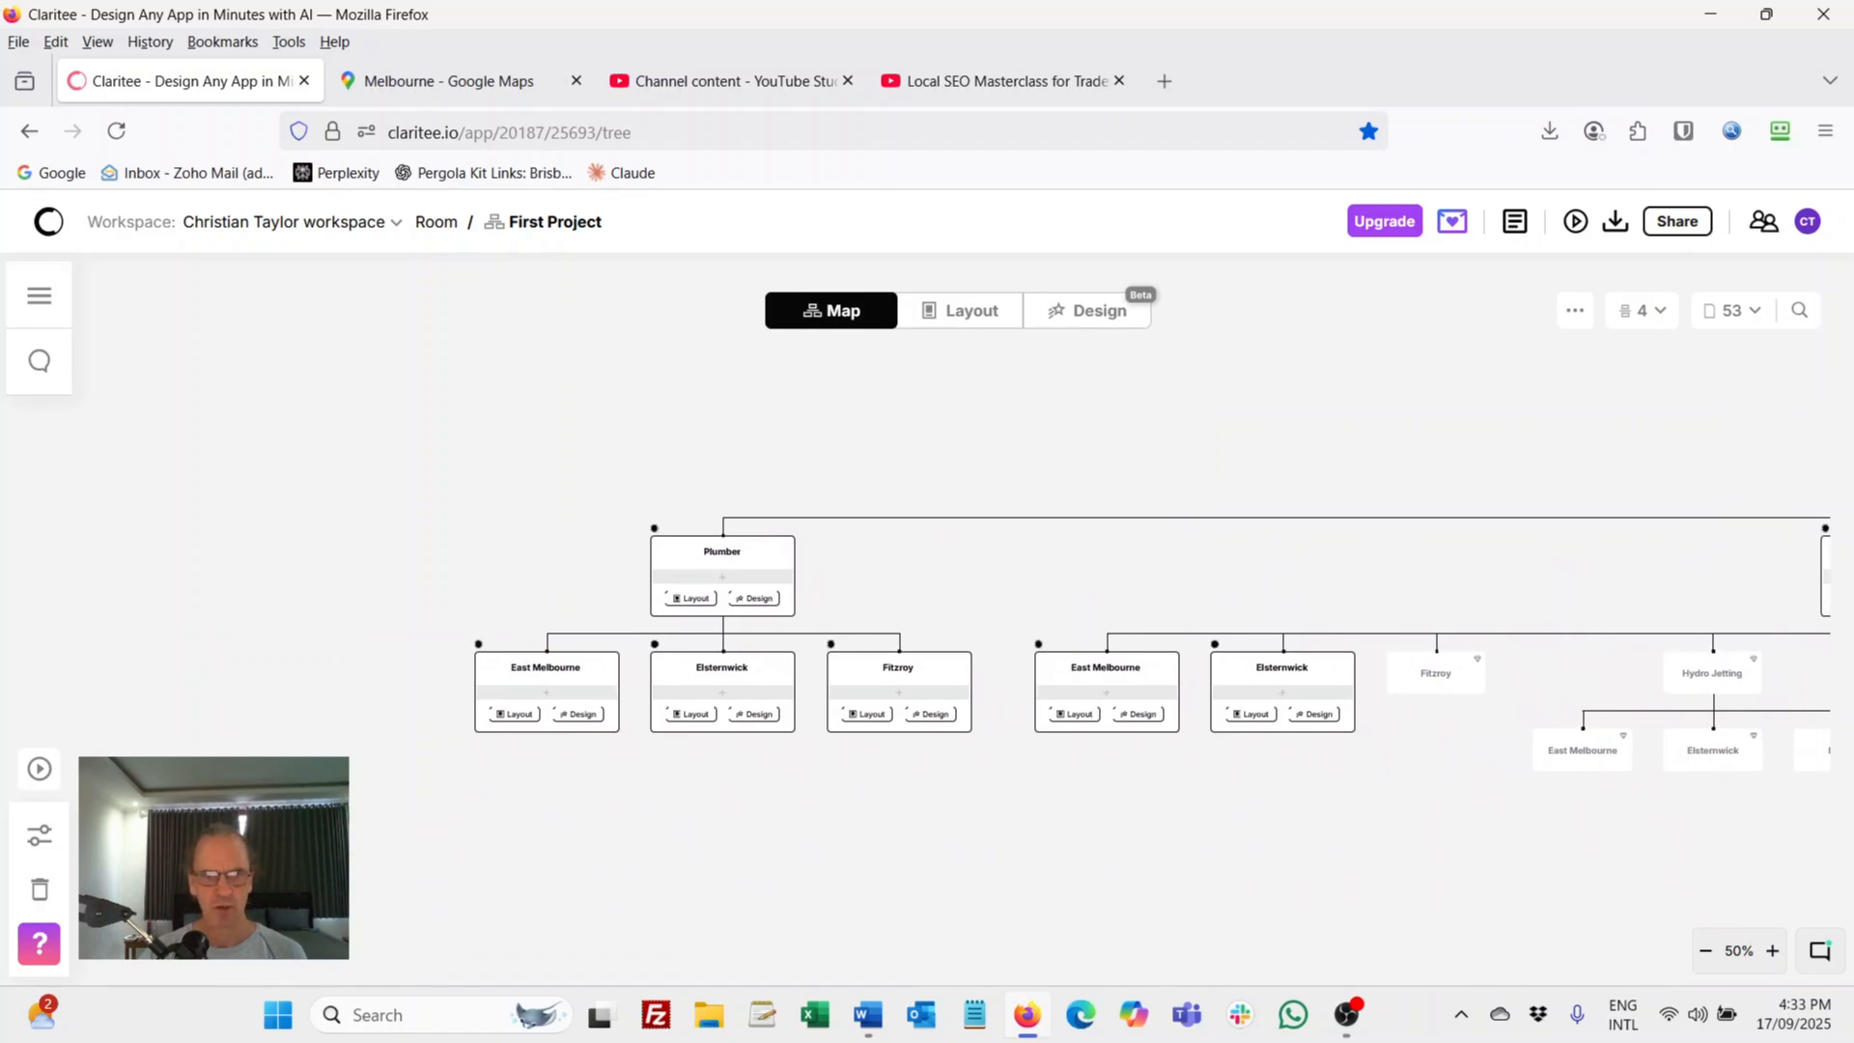
scroll(1132, 649, right, 2)
scroll(1133, 649, up, 1)
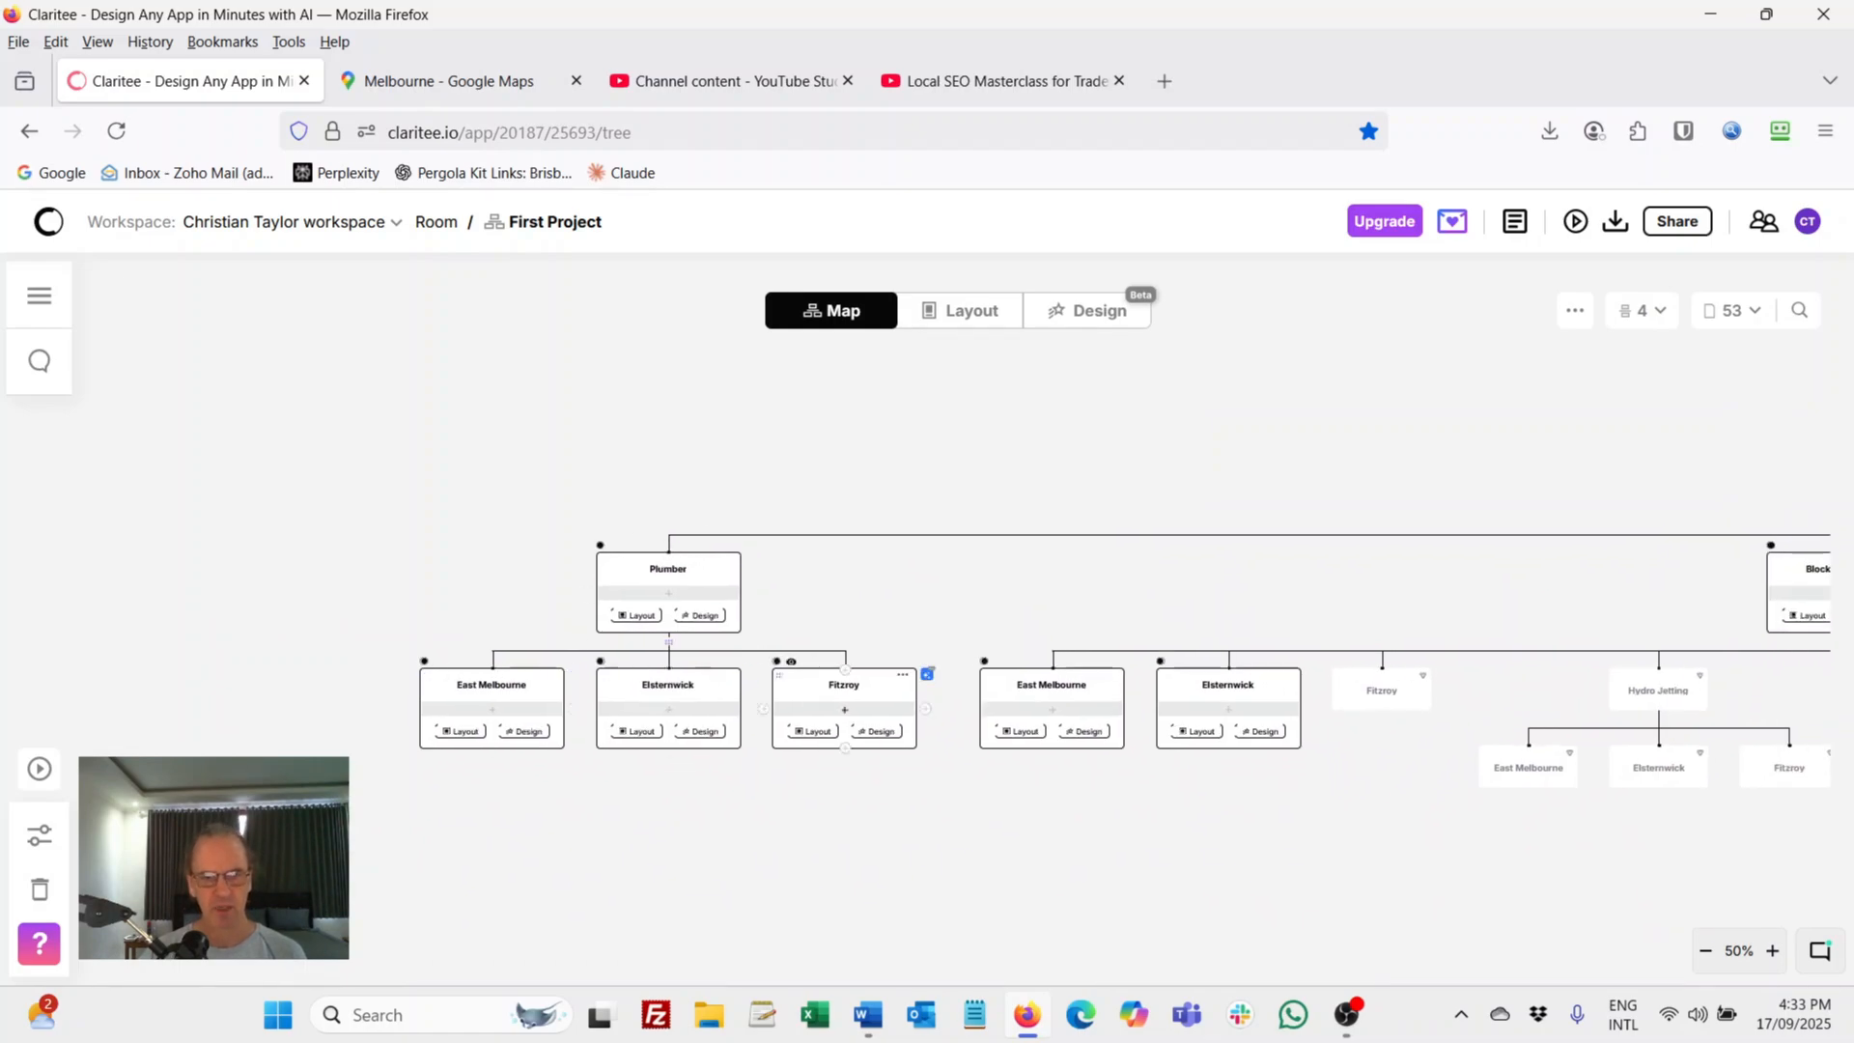
scroll(493, 671, right, 10)
scroll(493, 671, down, 1)
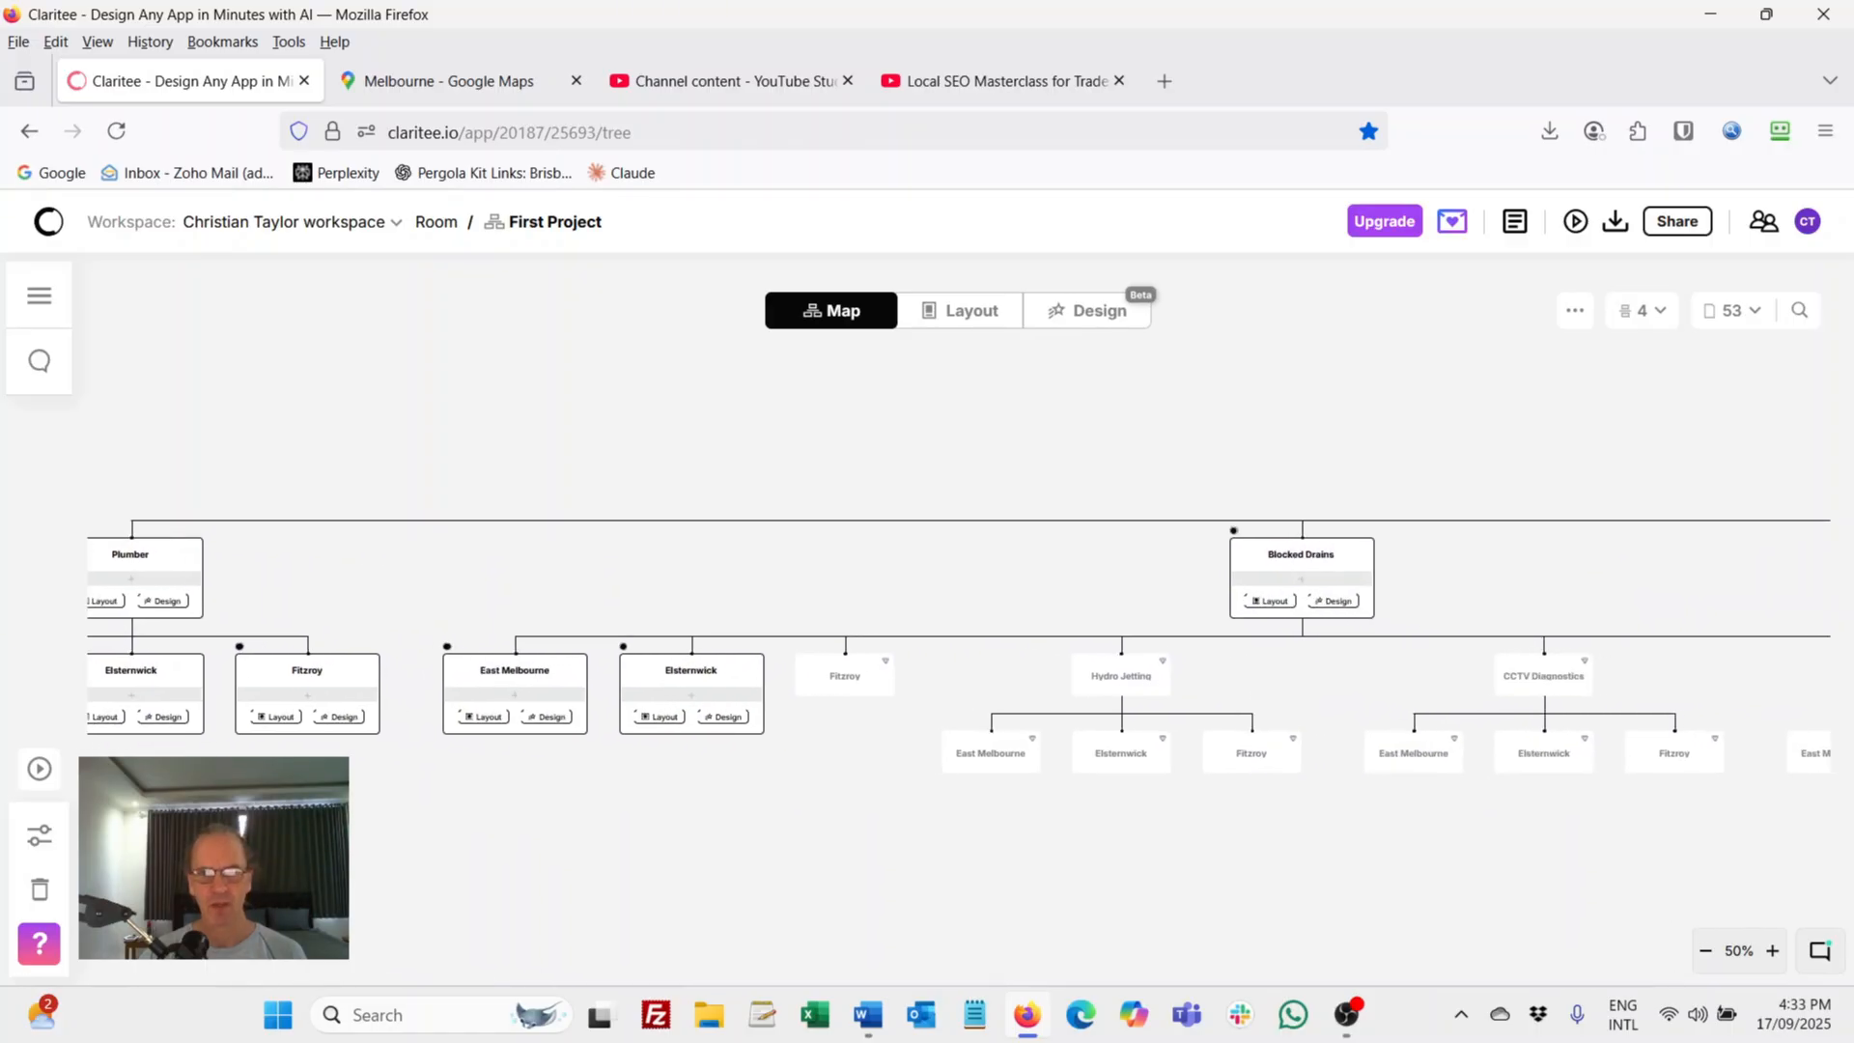
Step: Examine the Blocked Drains, Hot Water Systems and Emergency Plumbing Services branches of the site map with their service and suburb pages
scroll(494, 671, right, 2)
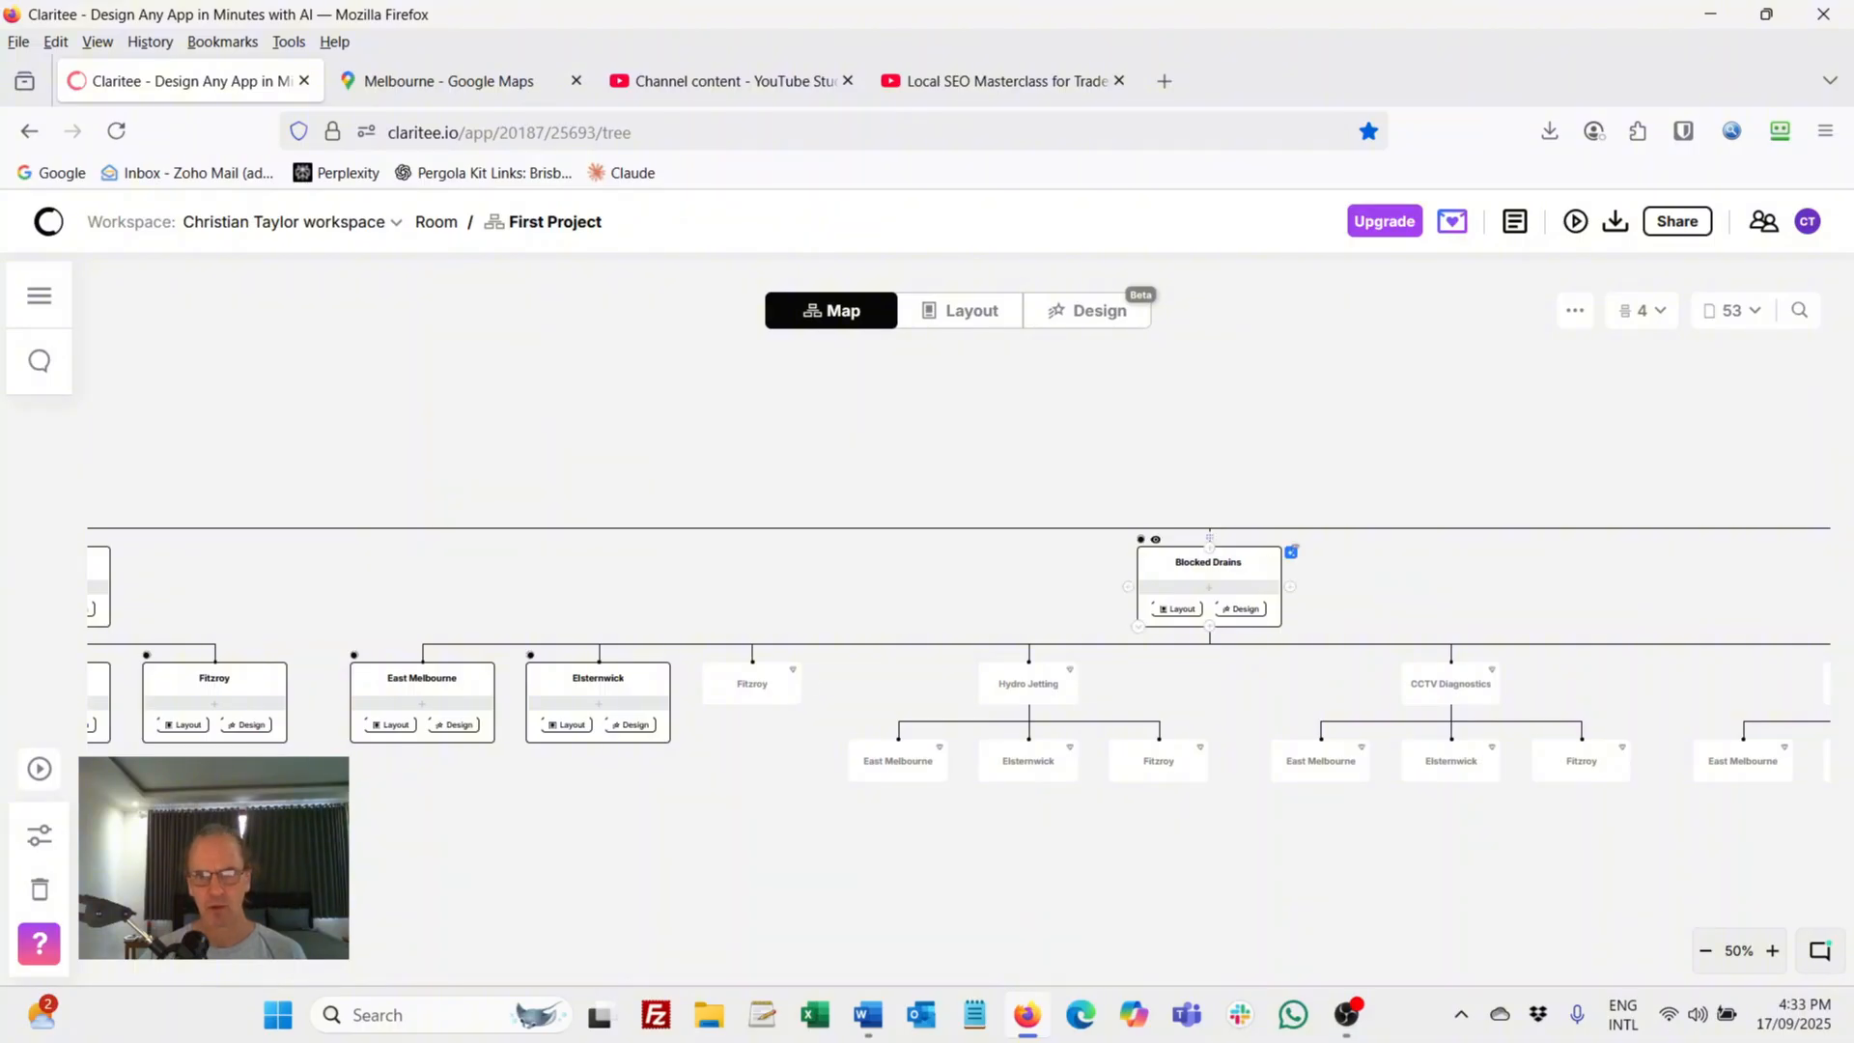
drag(1333, 483, 1190, 386)
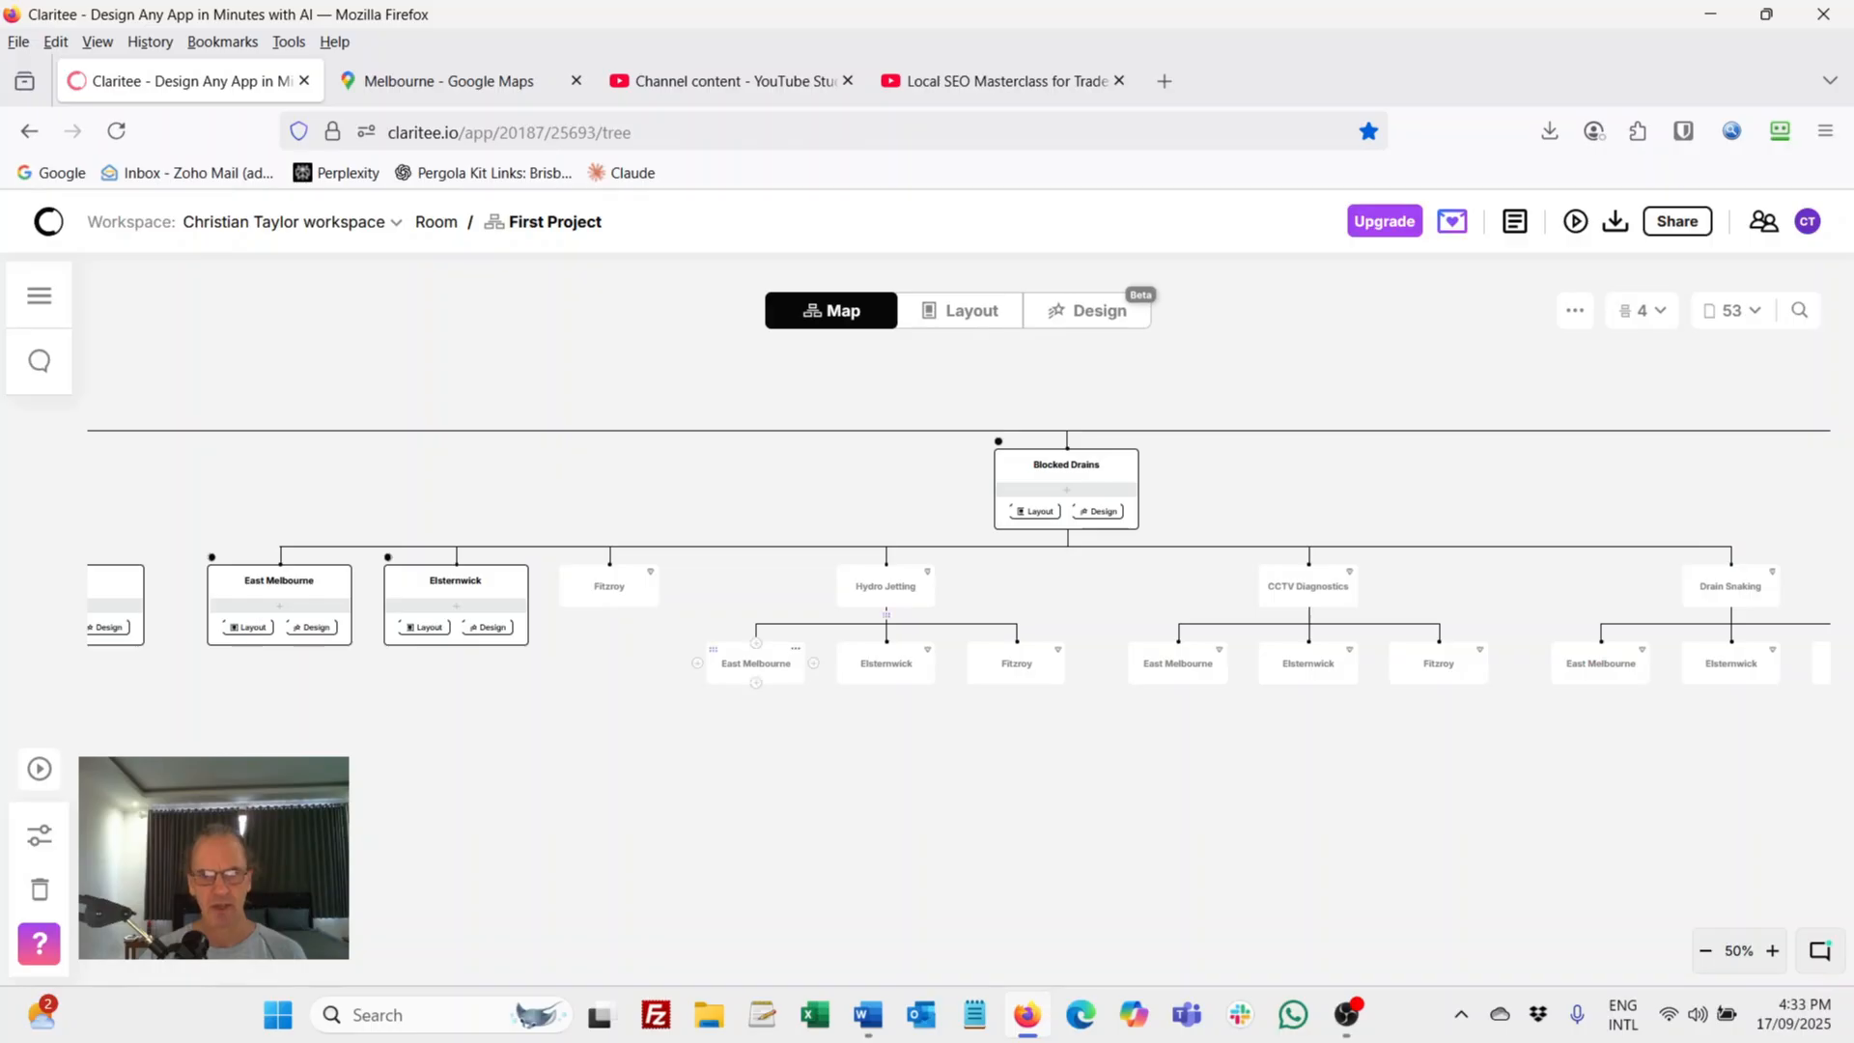
drag(1448, 753, 251, 853)
drag(1352, 821, 773, 767)
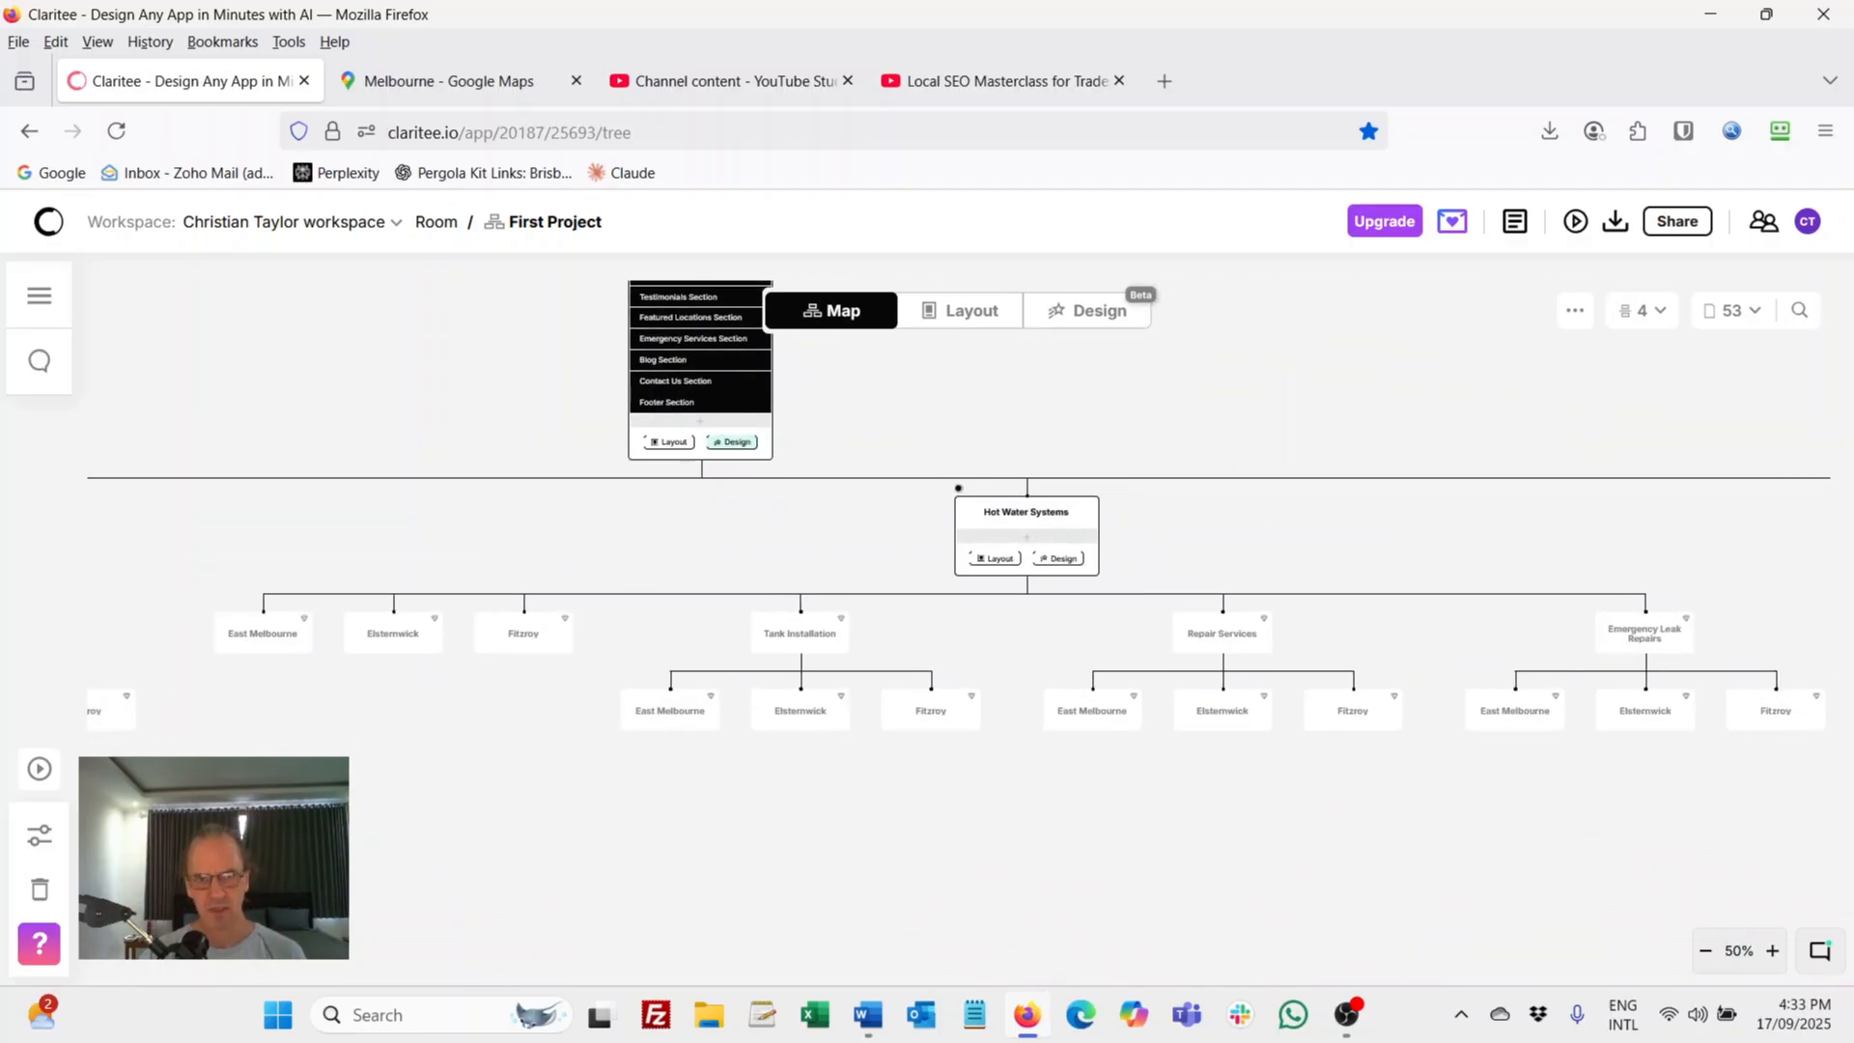
drag(1400, 820, 911, 827)
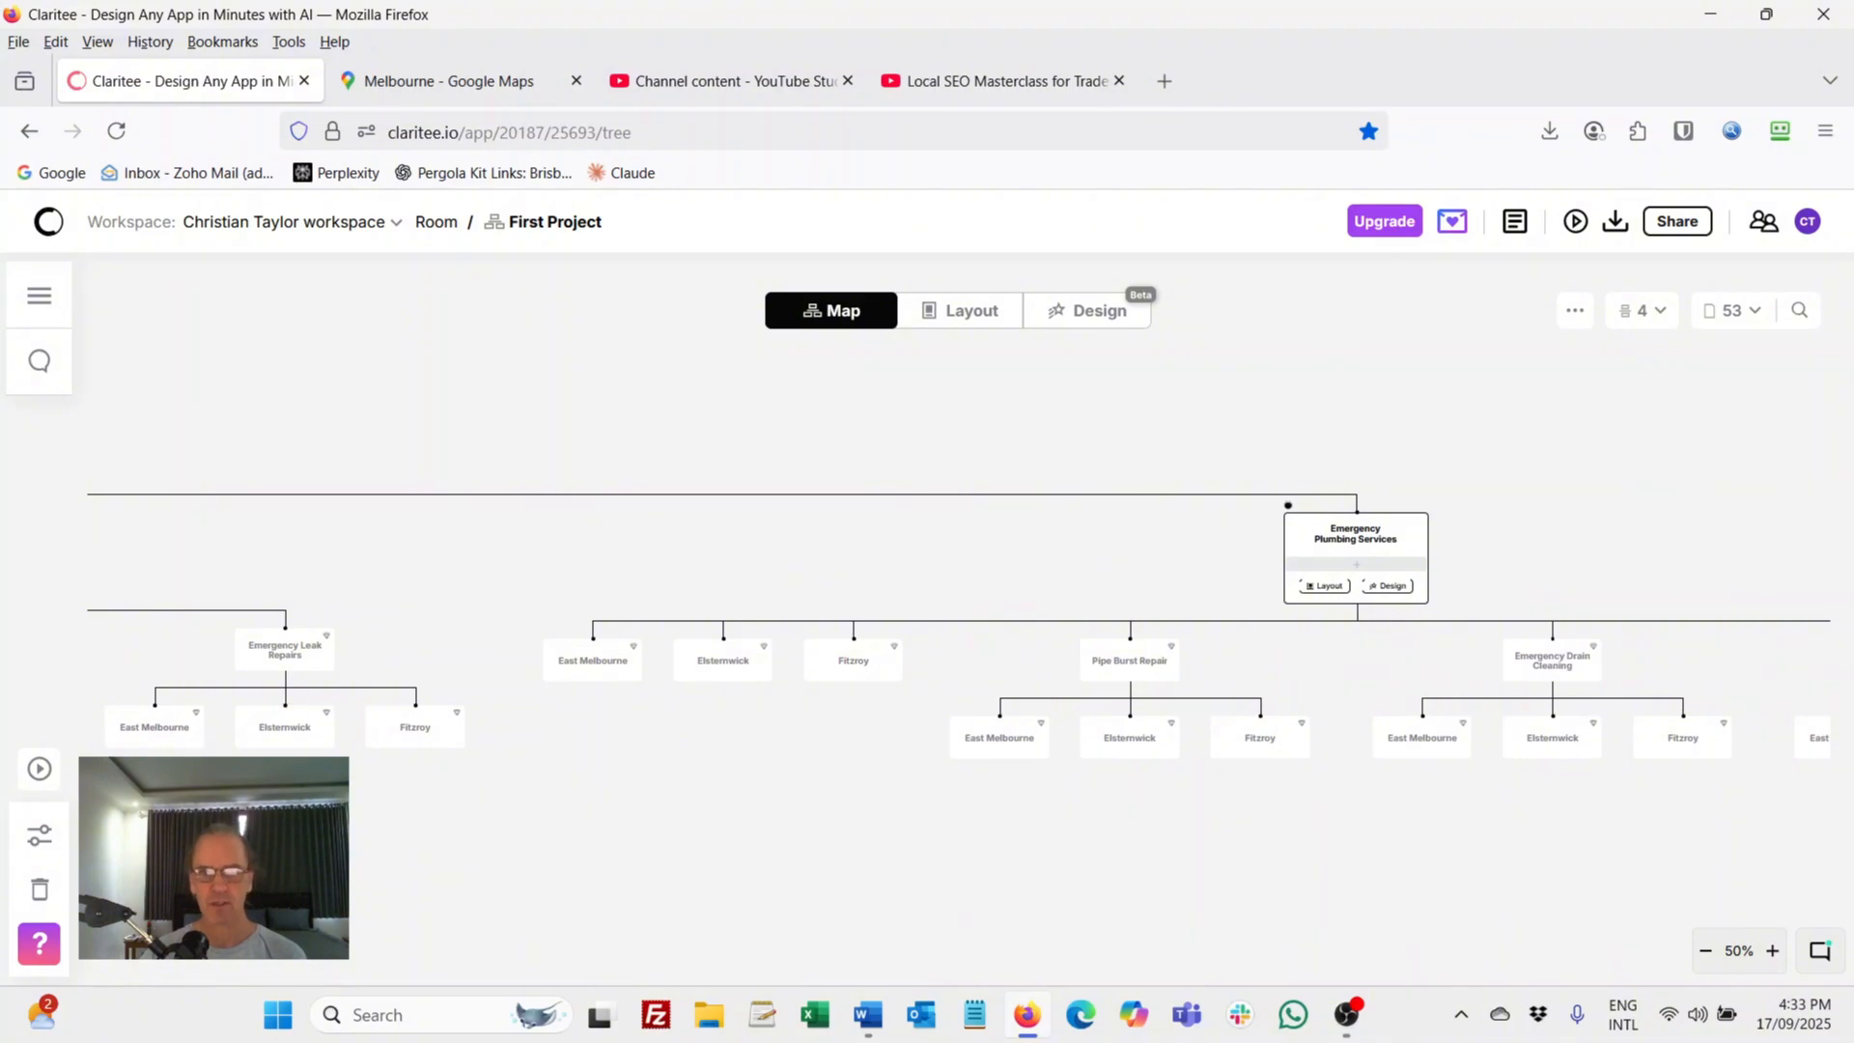
drag(910, 828, 1067, 838)
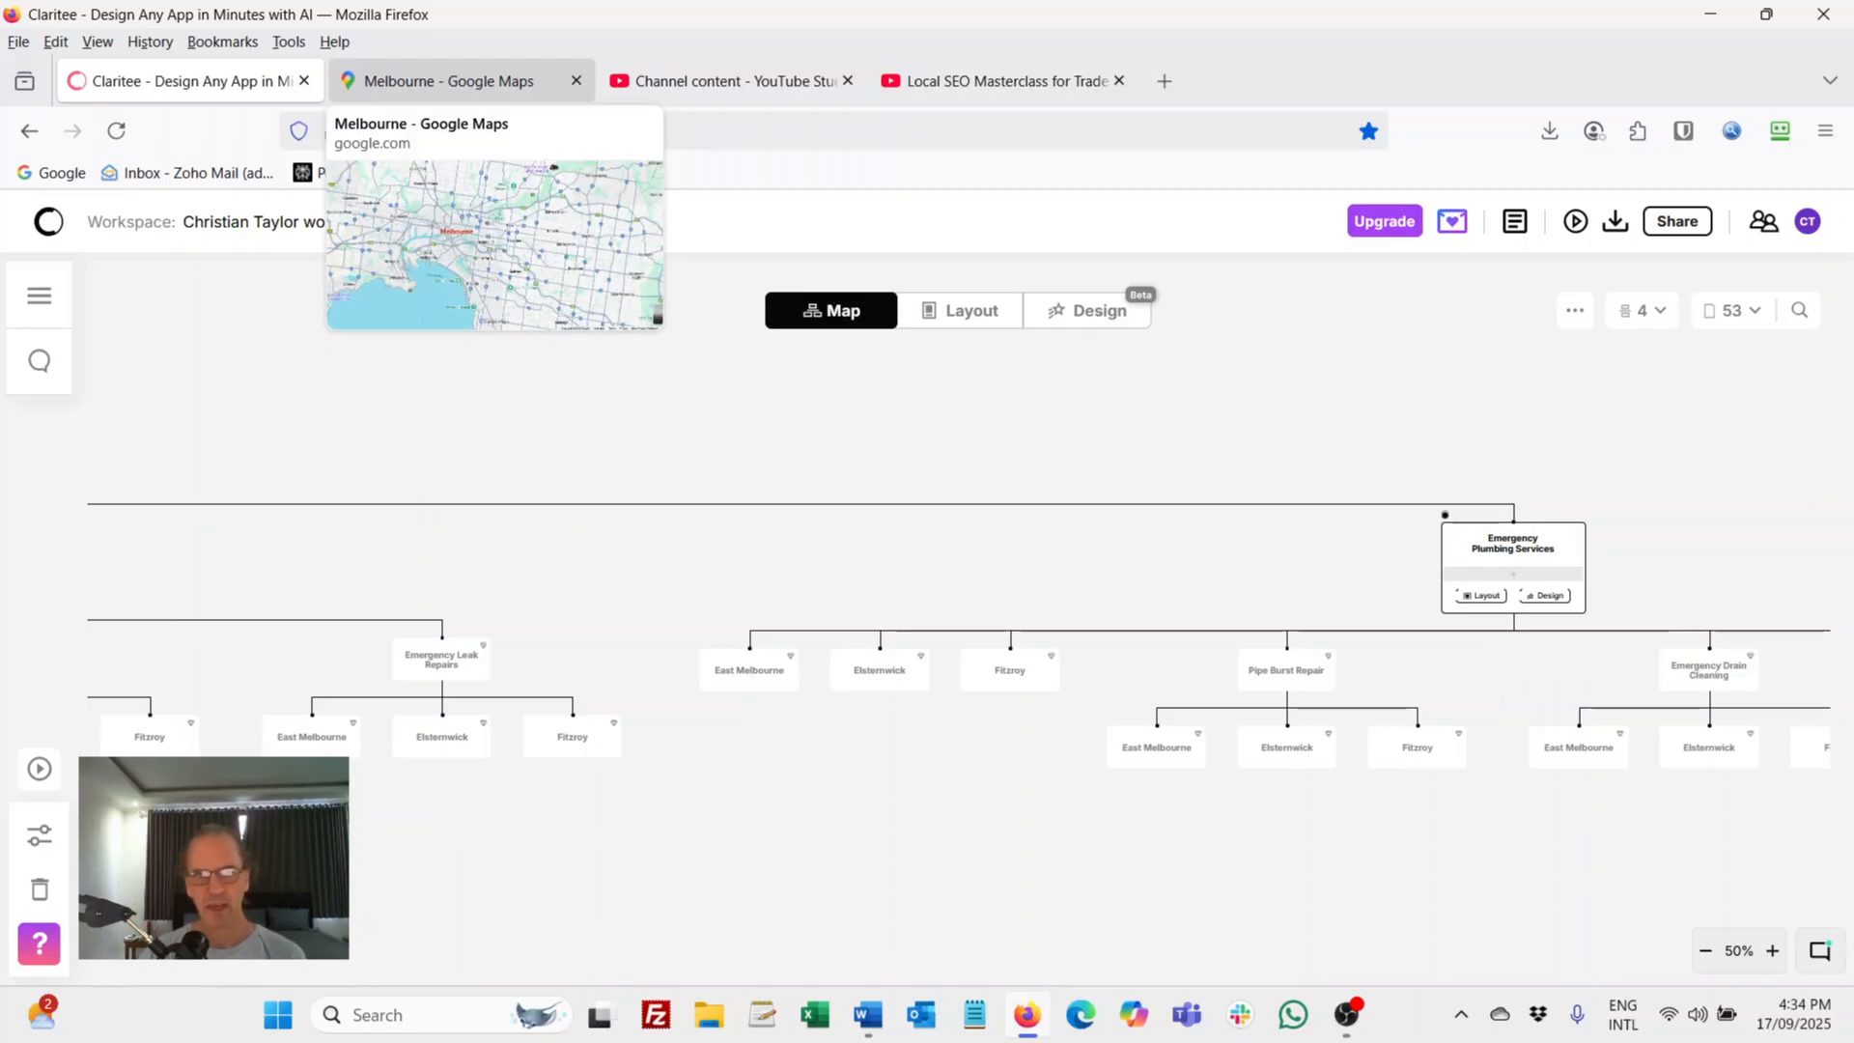
Step: Switch to the Google Maps view of Melbourne and examine the city's suburbs, centring the map closer on Melbourne
click(449, 81)
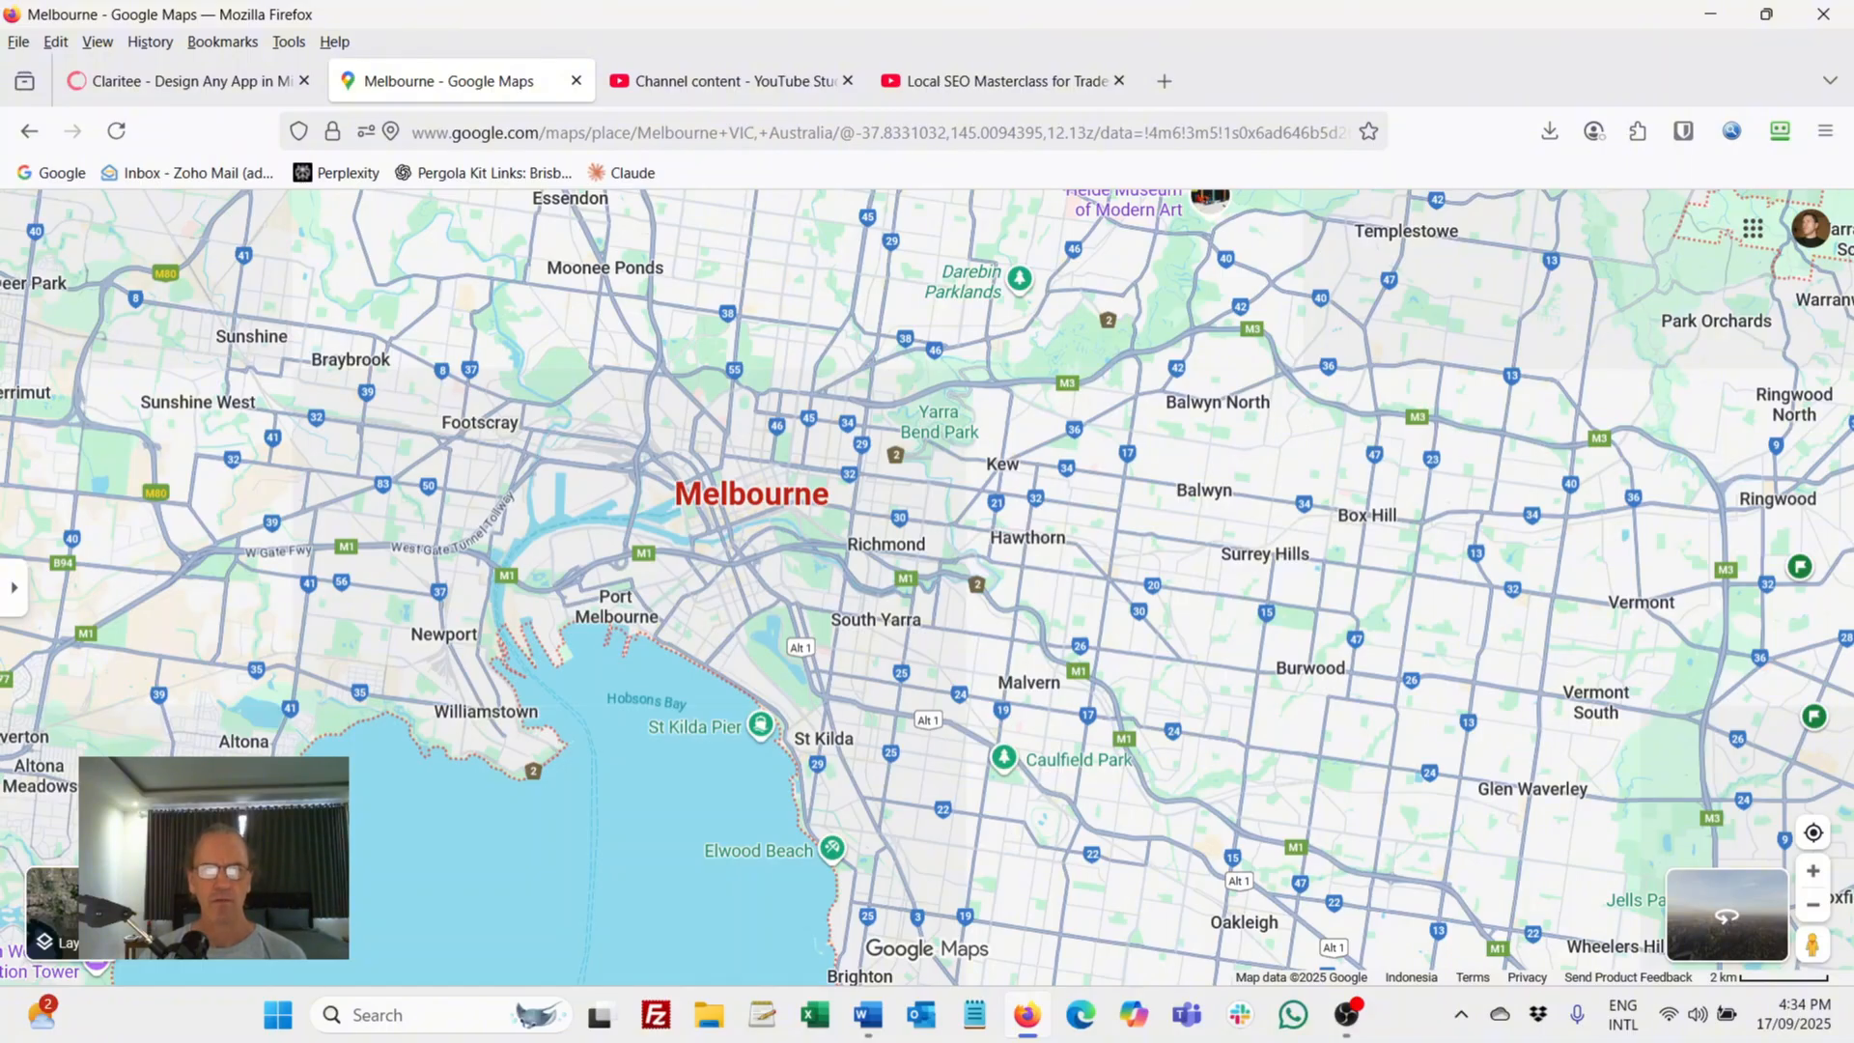
drag(869, 580, 998, 606)
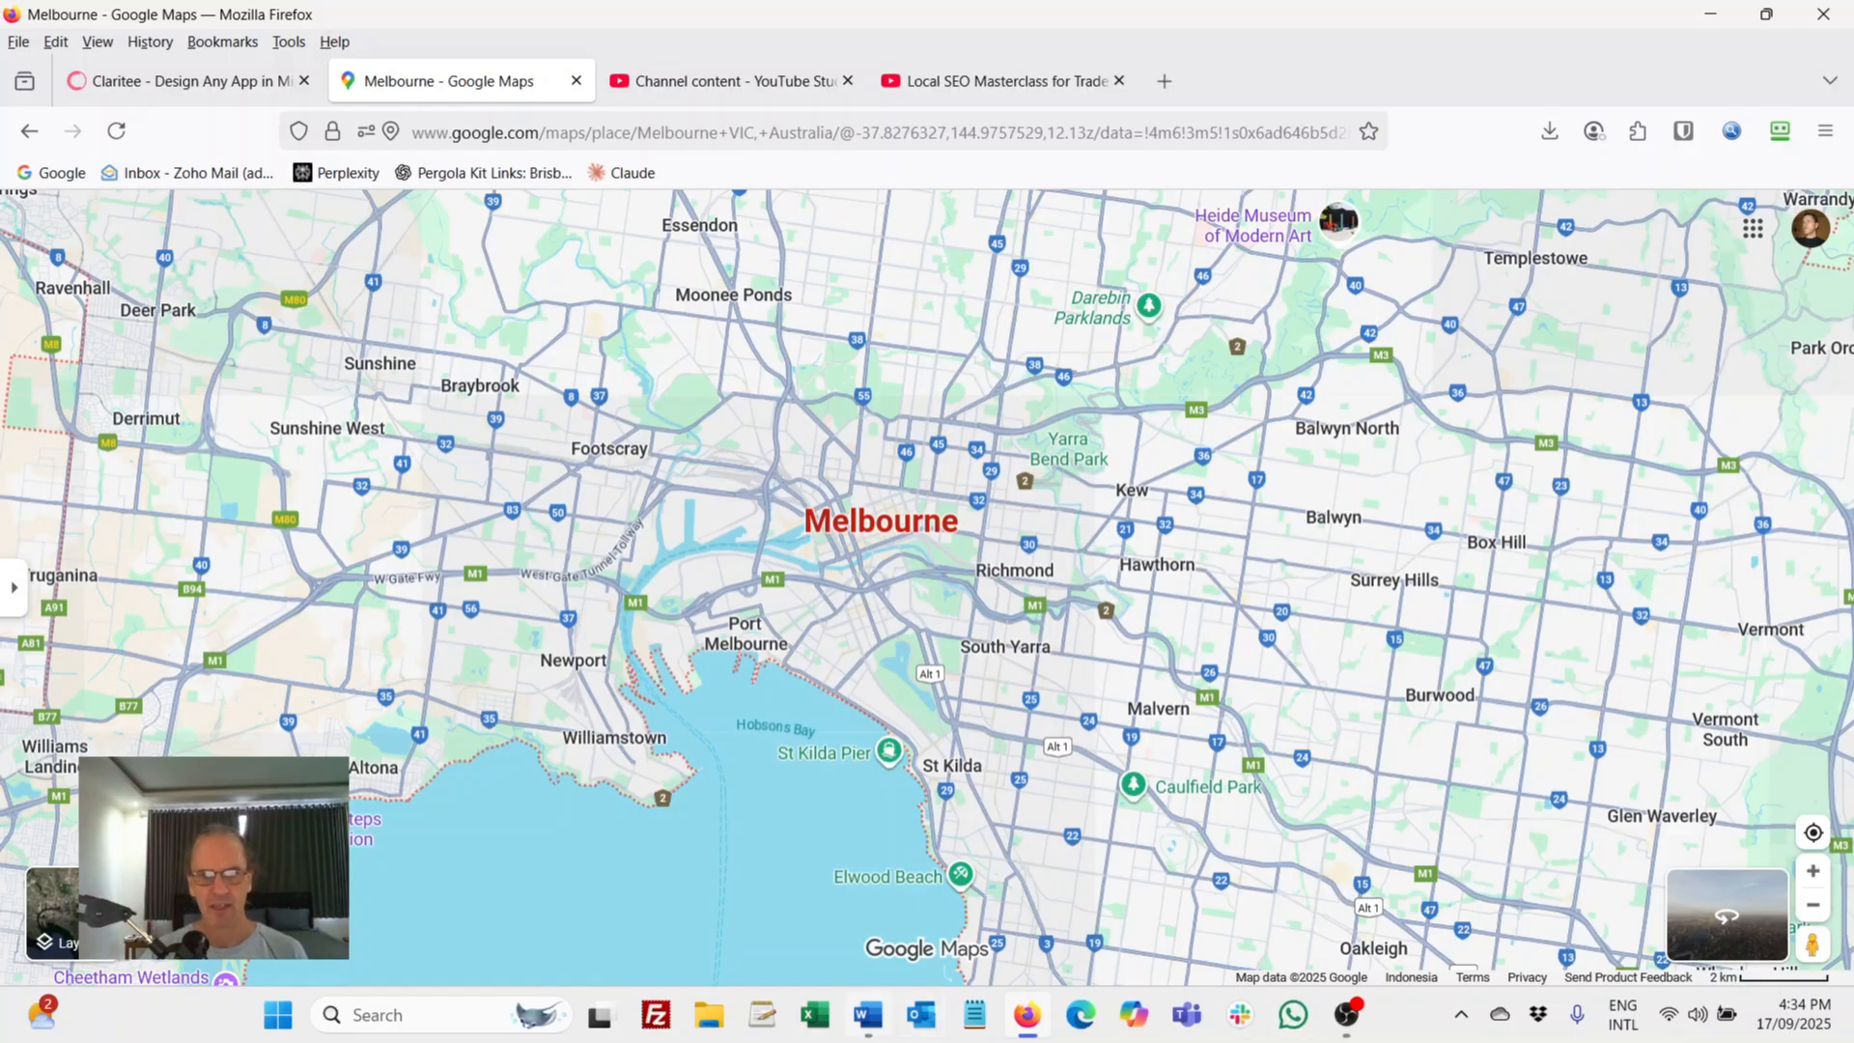
Step: Switch to the Word outline and highlight the Index page section on the last page, through its emergency-plumbing-services link
click(868, 1013)
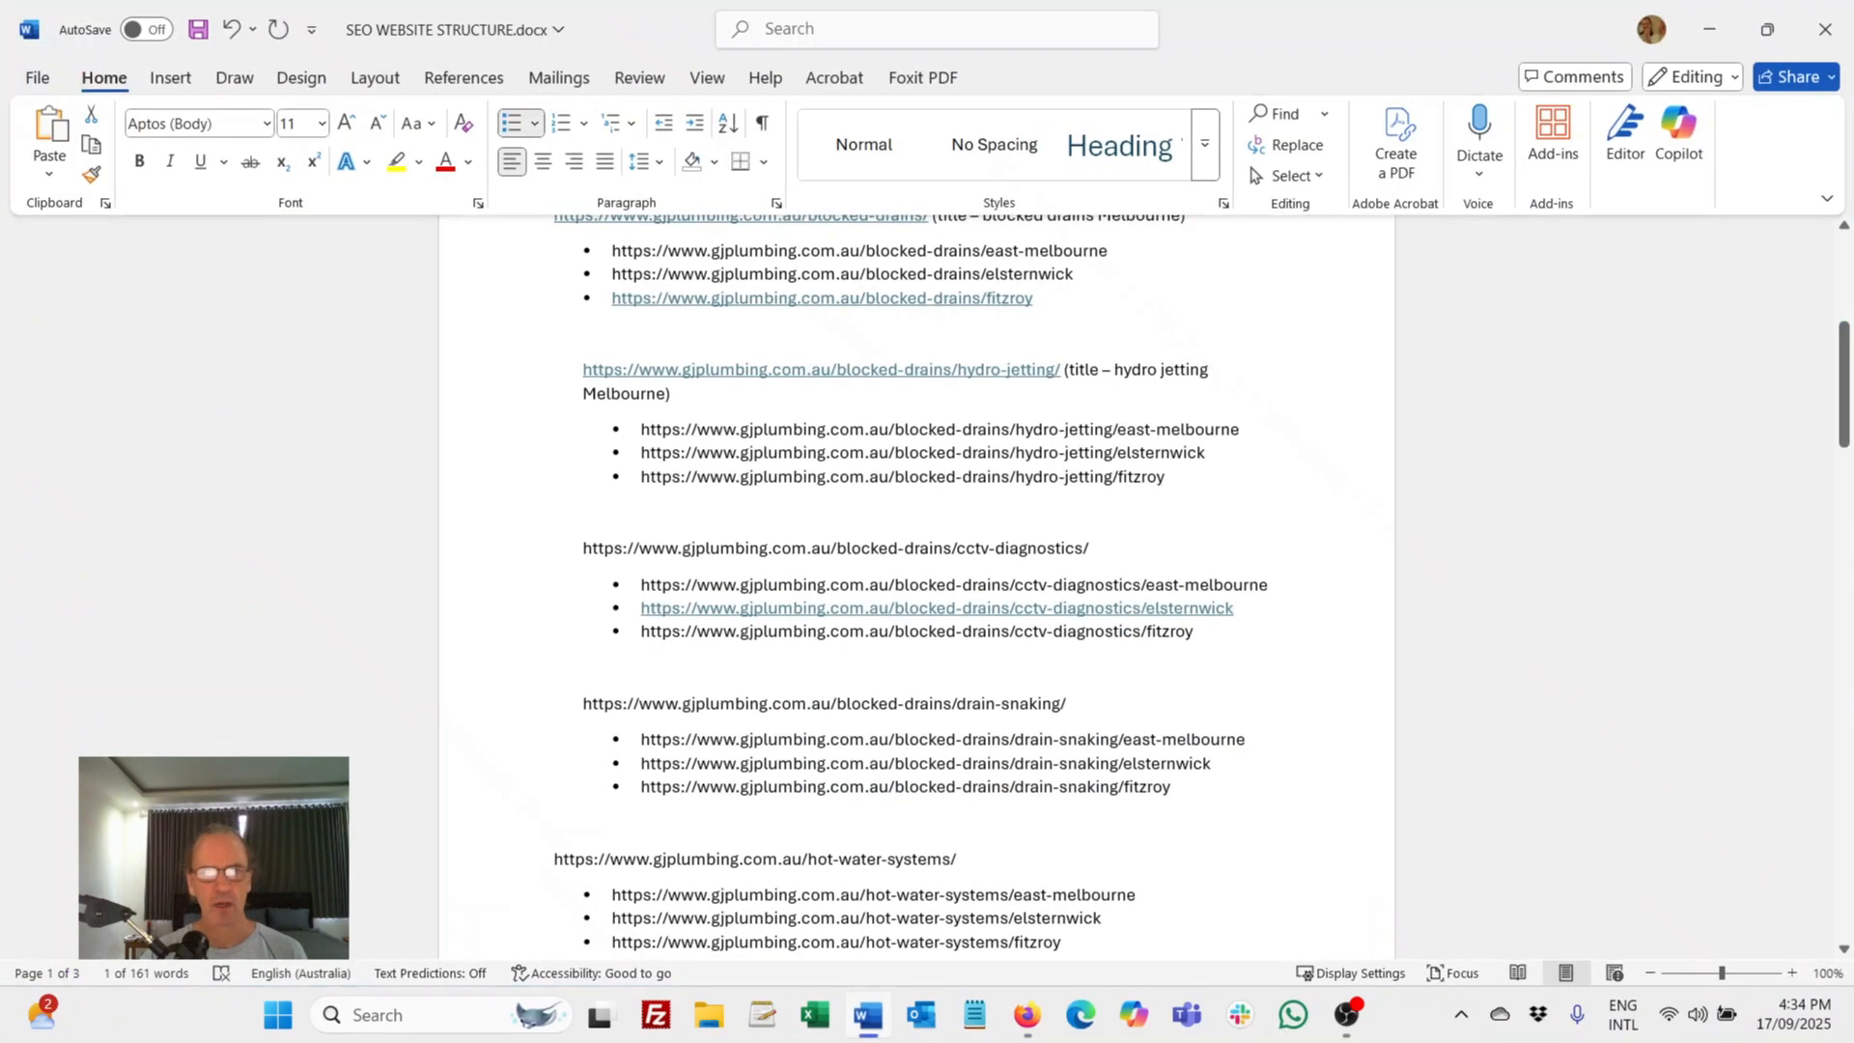
scroll(917, 580, down, 15)
scroll(917, 579, down, 20)
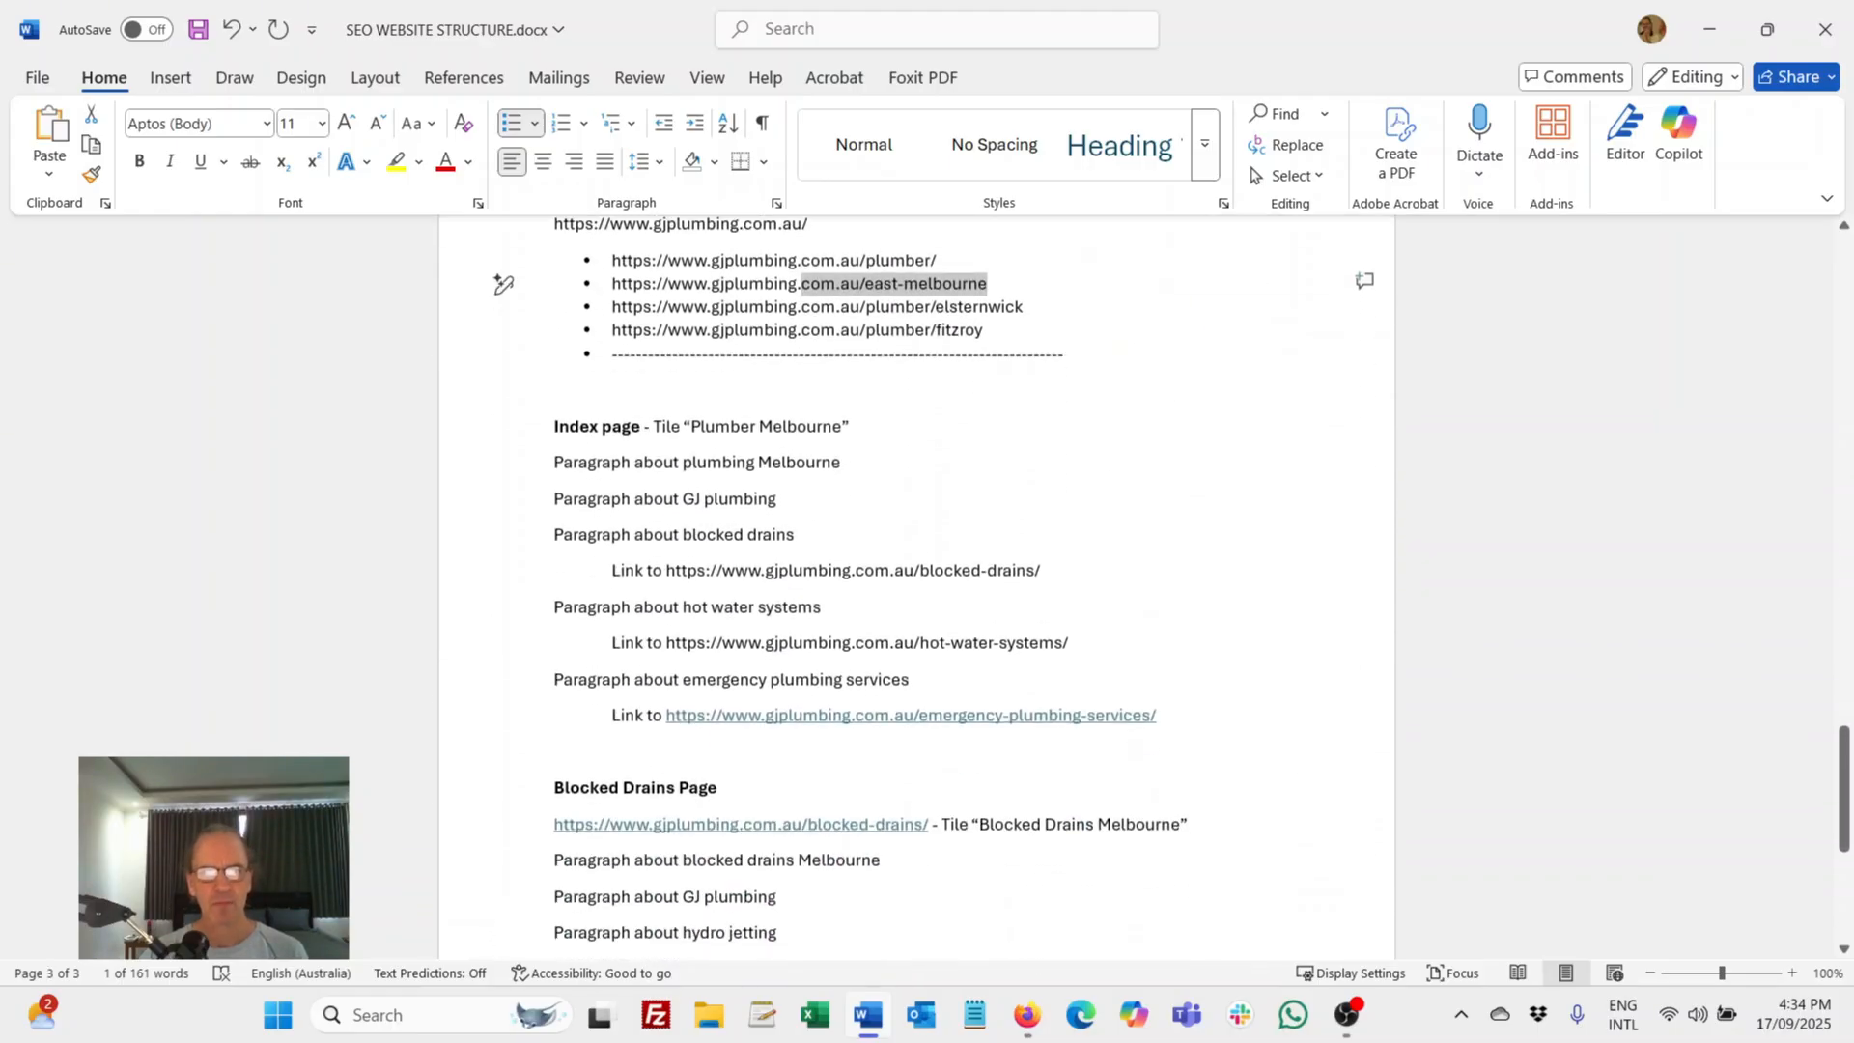
drag(1163, 726, 555, 390)
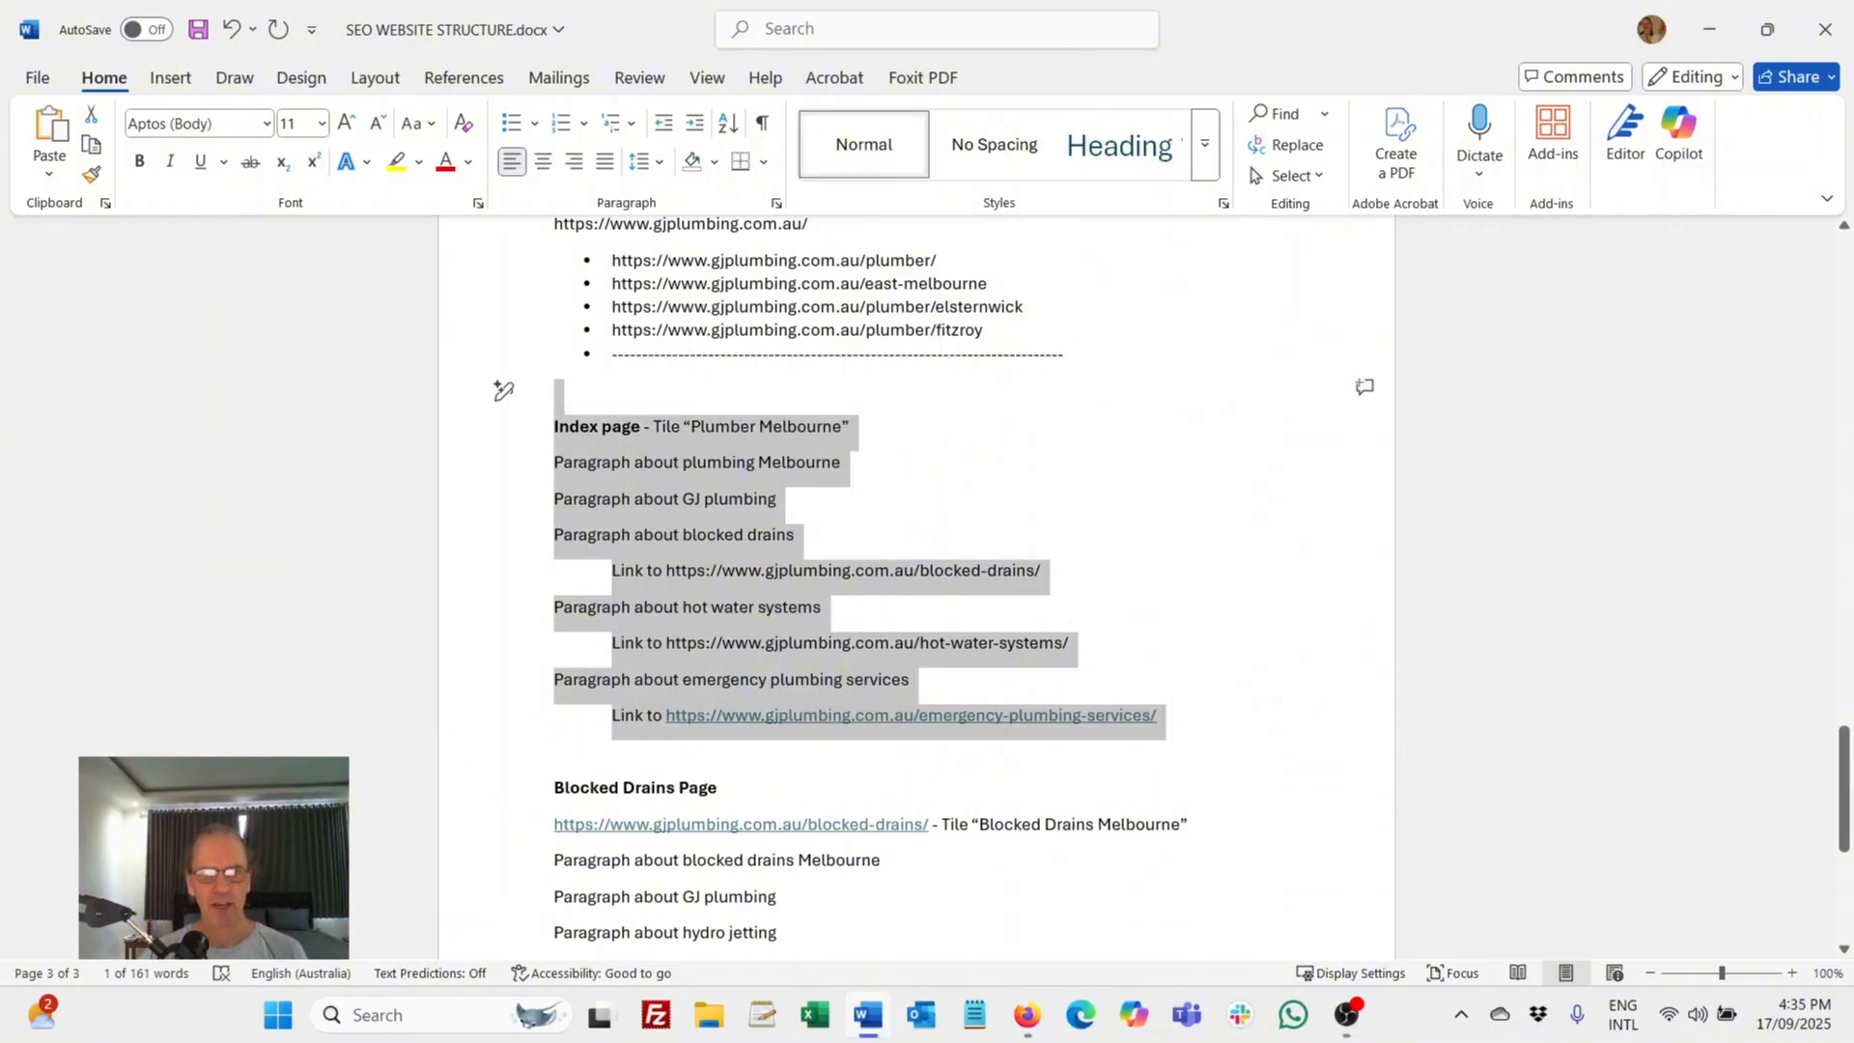